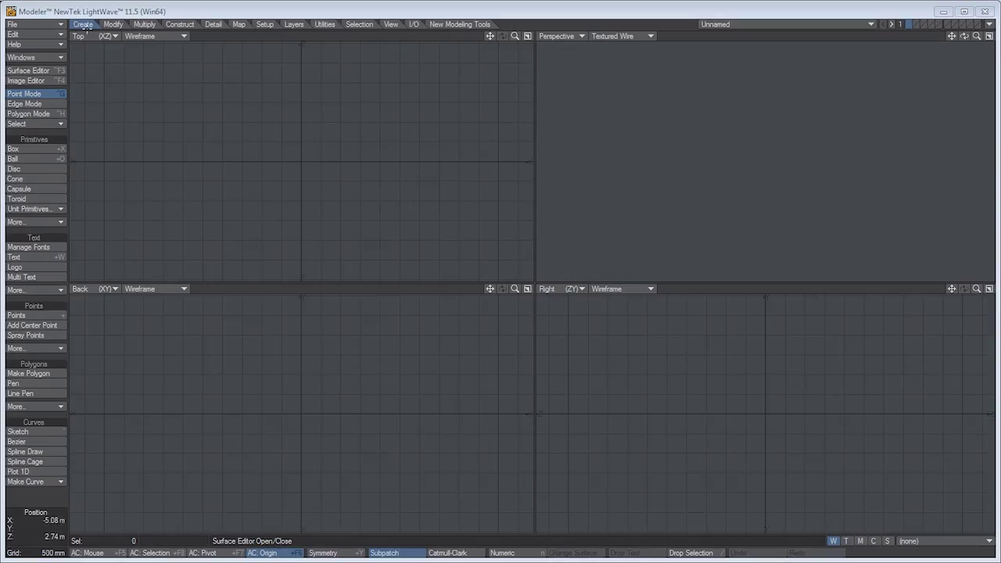
- Load the object Mechanical_Arm_Separated_Layers.lwo and fit the whole mechanical arm in the views
click(16, 18)
click(37, 24)
click(323, 107)
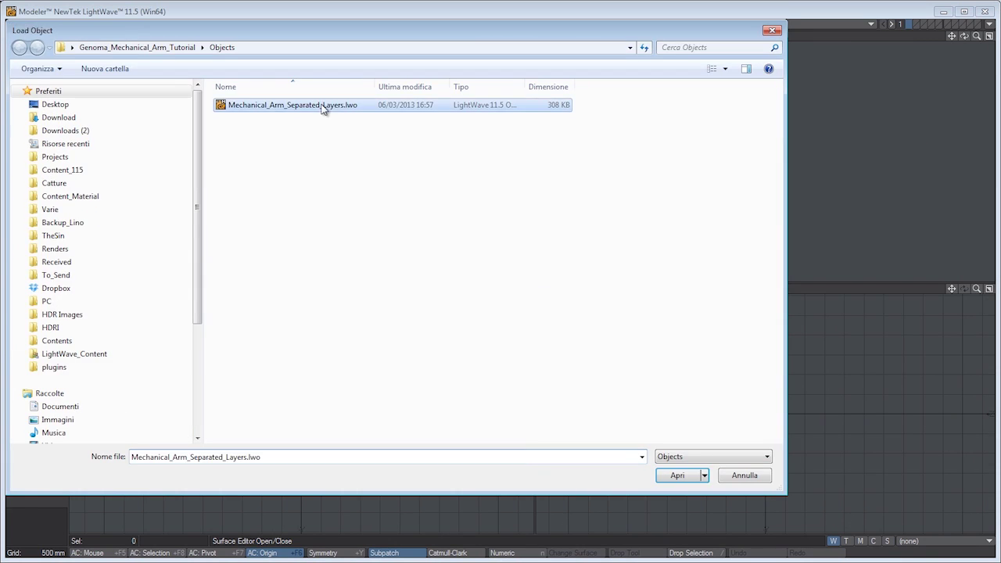
double_click(323, 108)
key(a)
alt+drag(786, 231, 826, 187)
alt+drag(830, 141, 806, 150)
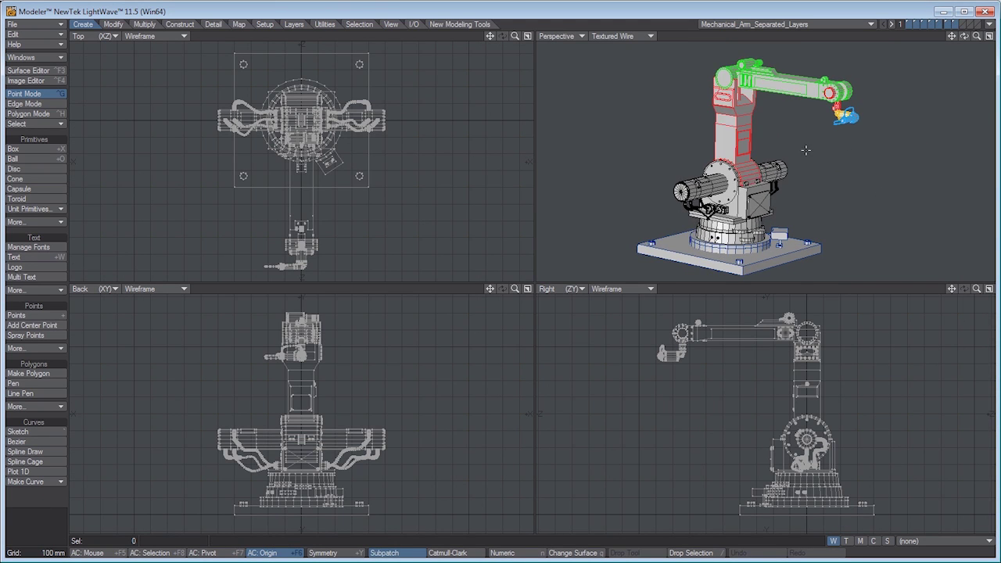
- Examine the arm's parts one by one on layers 1 to 6
key(1)
key(2)
key(3)
key(4)
key(5)
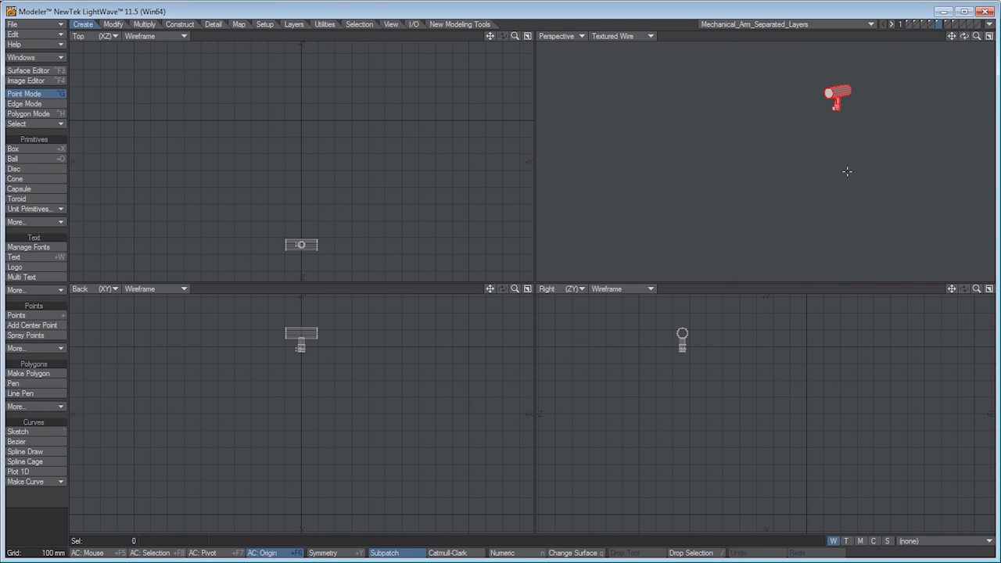
key(5)
key(6)
- Show layers 1 to 6 together and examine the complete arm from the other side
key(shift+1)
key(shift+2)
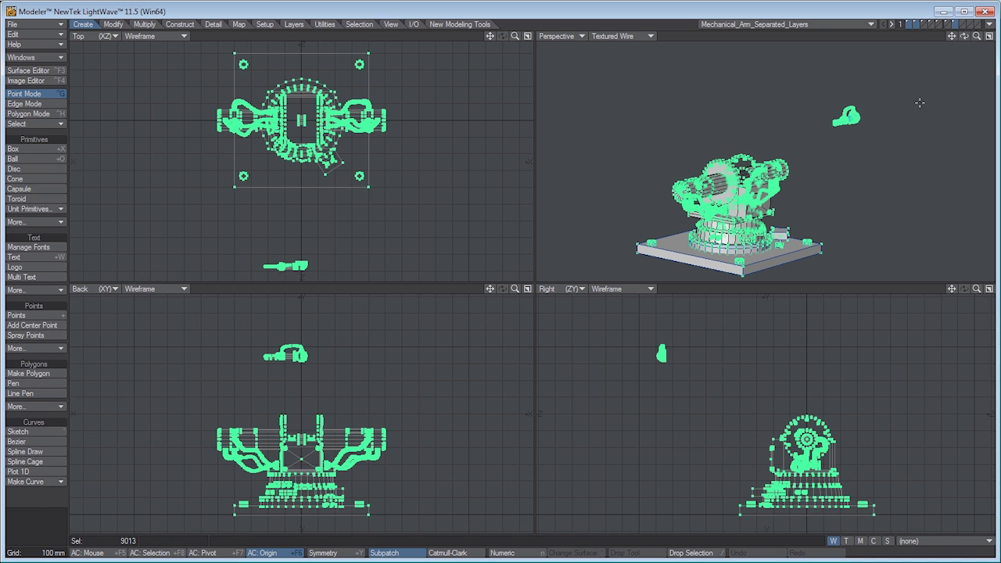
key(shift+3)
key(shift+4)
key(shift+5)
key(shift+6)
click(37, 497)
drag(811, 145, 696, 146)
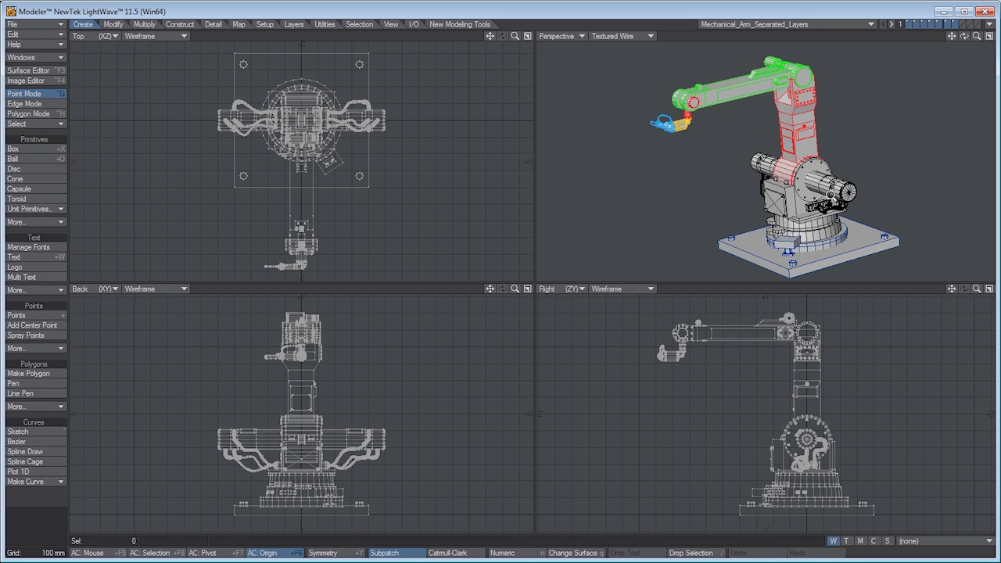
- Make an empty layer active with the rotating turret on layer 2 as background, fitted in the views
click(966, 24)
click(914, 26)
click(916, 26)
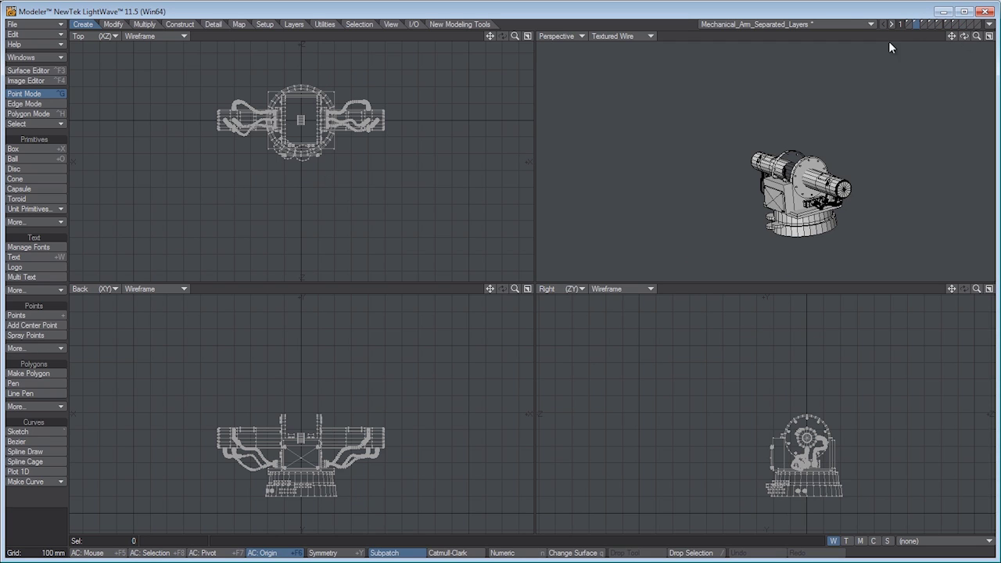
click(963, 25)
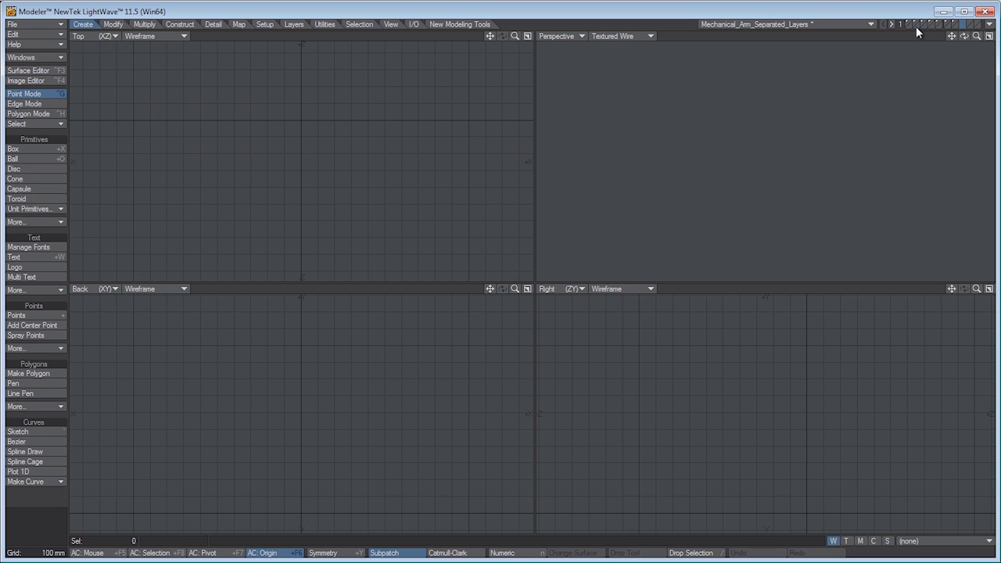
click(916, 25)
key(a)
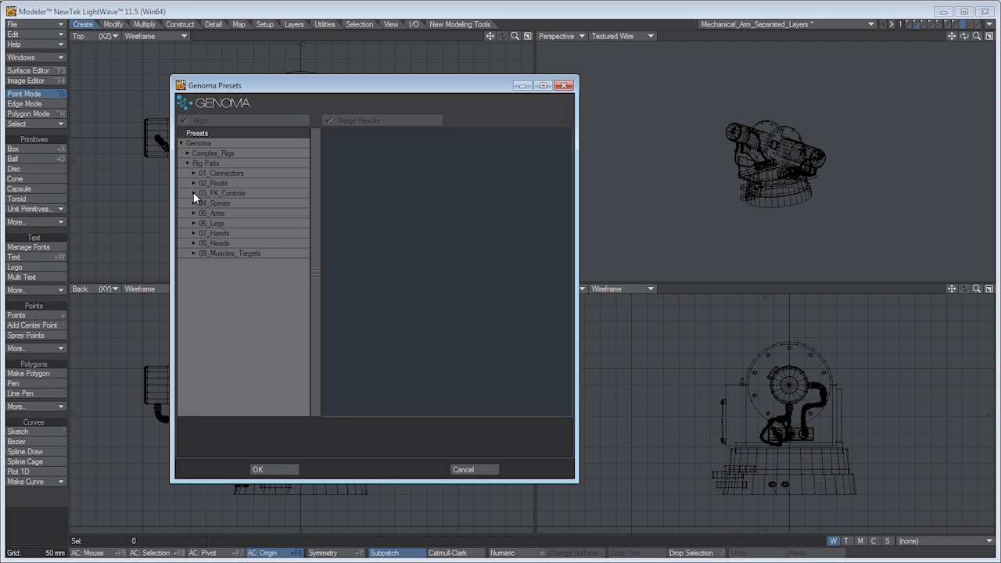
- Add the Genoma rig part control_01b from the 03_FK_Controls presets
click(193, 194)
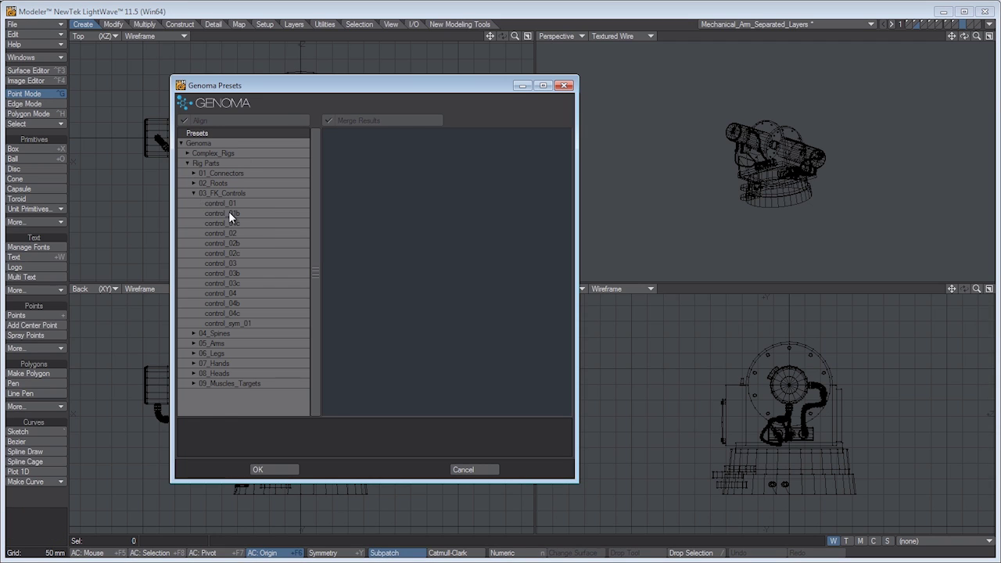
click(228, 212)
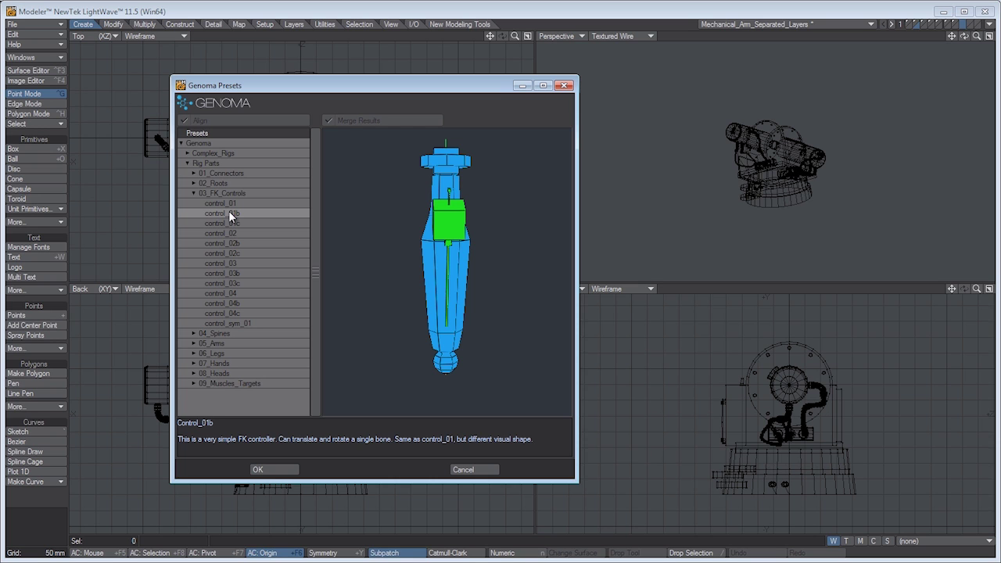
click(255, 469)
- Resize the added control with the Size tool, using the selection as action center
ctrl+alt+drag(860, 485, 796, 487)
alt+drag(795, 487, 848, 388)
key(t)
key(shift+h)
click(154, 557)
key(shift+h)
drag(604, 402, 753, 402)
- Move the control about 285 mm in Y and -105 mm in Z onto the turret's vertical axis, and deselect it
click(112, 554)
key(t)
drag(811, 415, 866, 425)
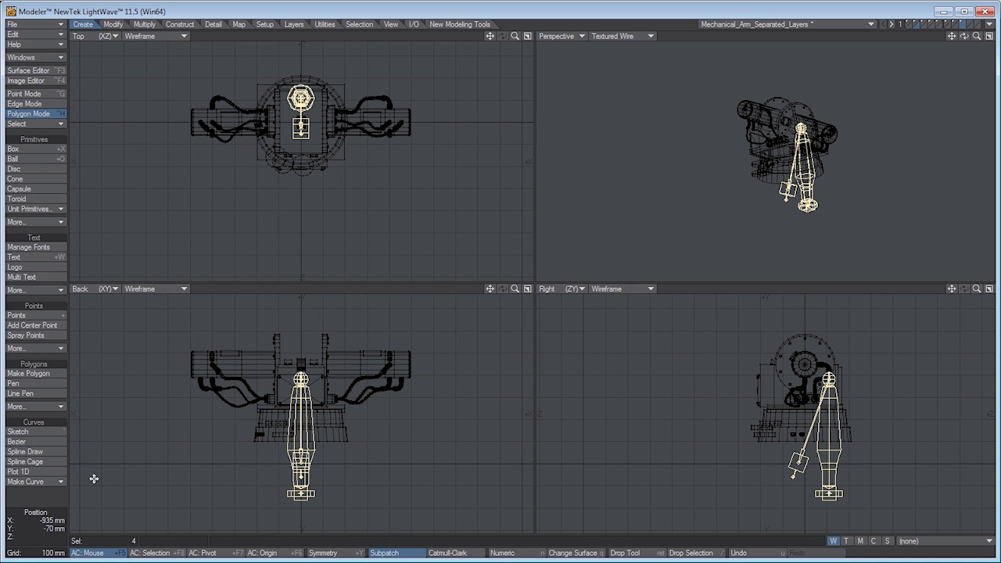
drag(910, 467, 885, 405)
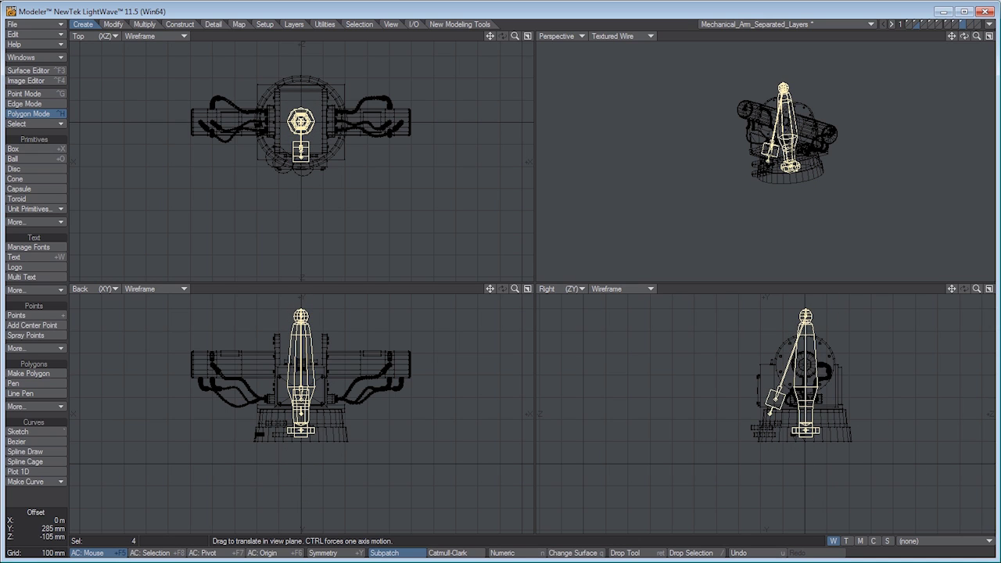
key(Return)
key(slash)
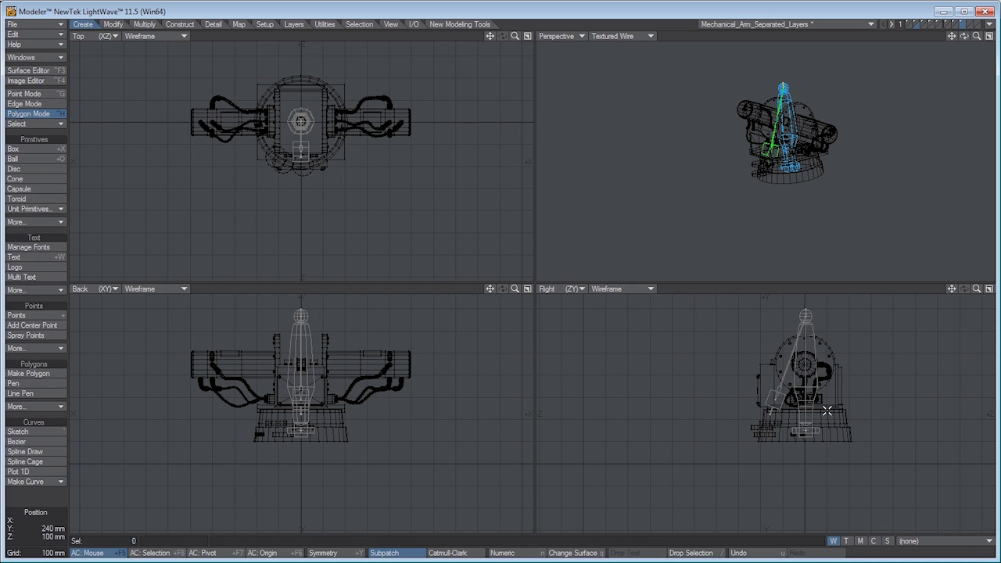
- Set the Z value of the points on the control's centre line to 0 m in the enlarged Right view
key(KP_0)
key(a)
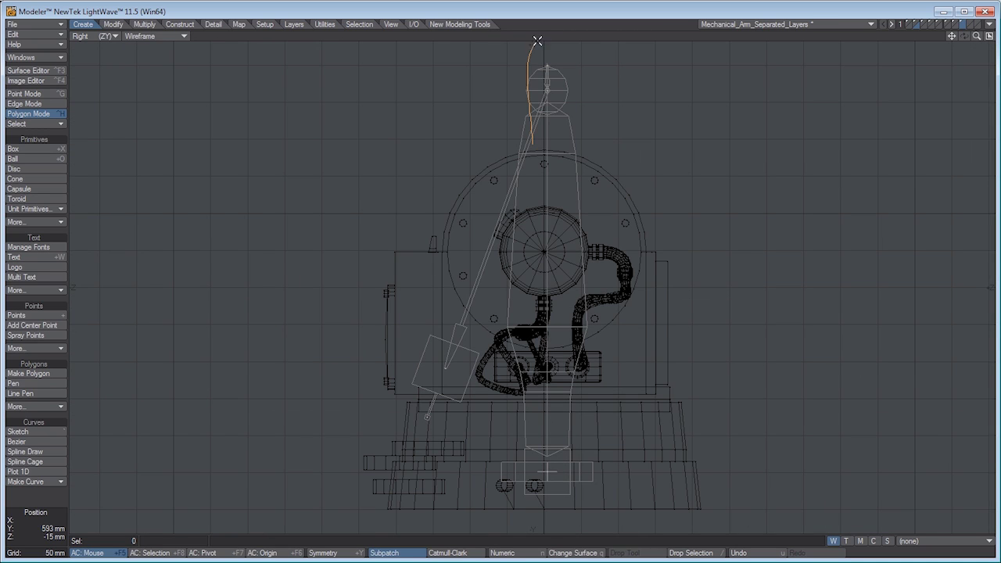
right_drag(537, 41, 557, 437)
click(23, 93)
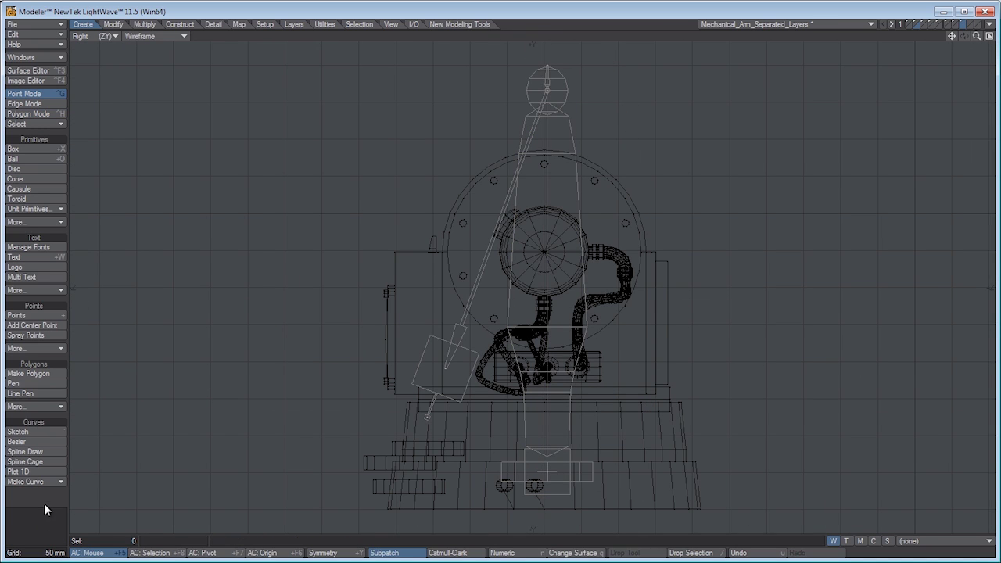
mouse_move(530, 141)
right_down()
mouse_move(618, 368)
mouse_move(528, 509)
right_up()
key(ctrl+v)
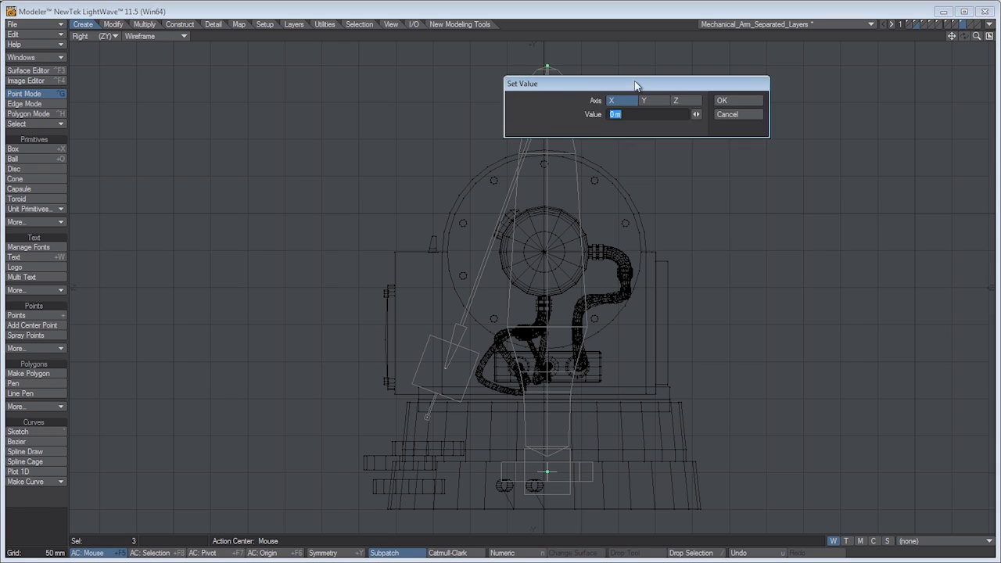
click(837, 126)
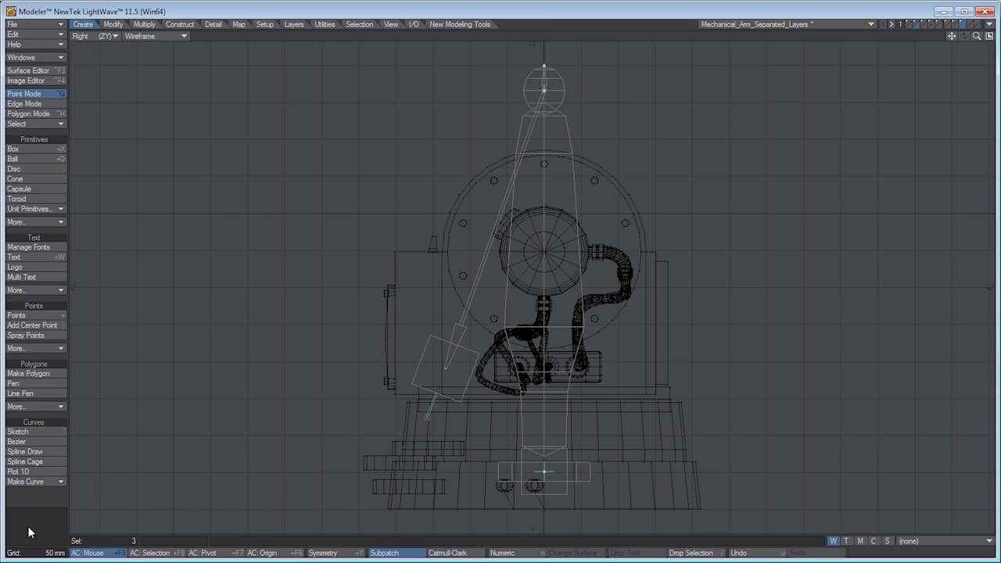
click(37, 497)
- Lower the control's upper points straight down until the tip reaches the centre of the turret's side cylinder
right_drag(635, 159, 588, 49)
key(t)
ctrl+drag(642, 95, 642, 285)
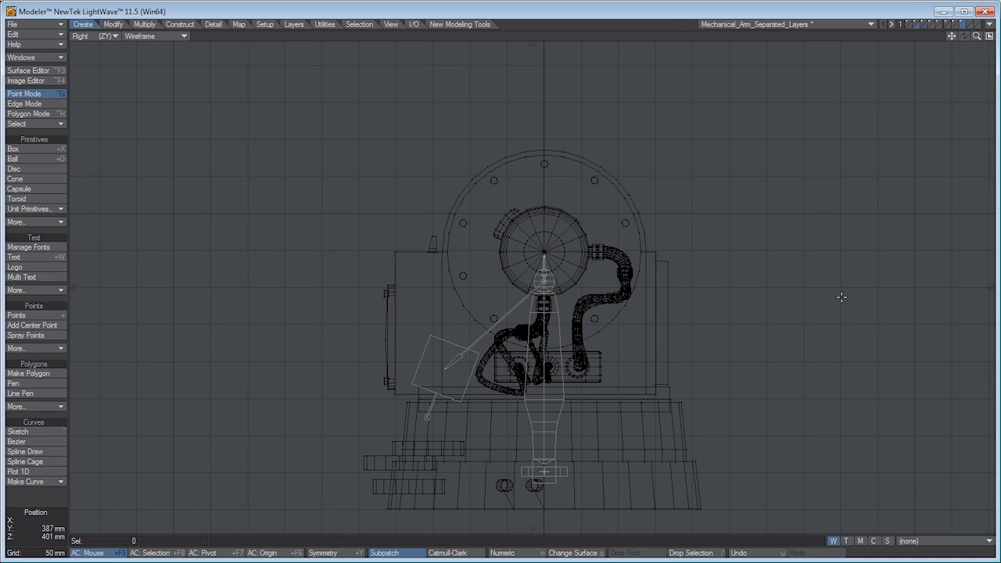
key(KP_0)
alt+drag(783, 221, 860, 174)
- Show the turret and control layers together in the foreground and display the orthographic views as Color Wireframe
click(916, 26)
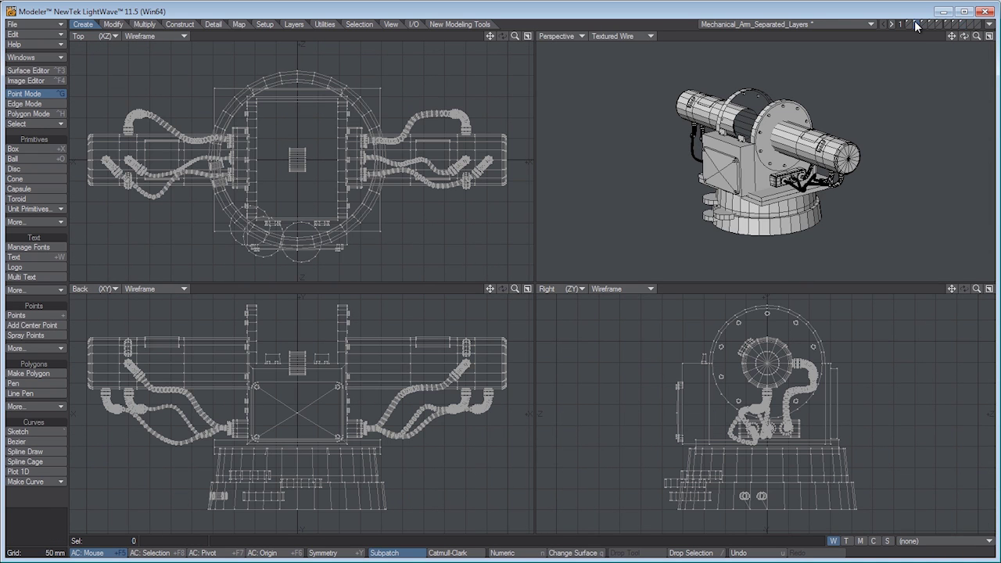
shift+click(962, 26)
alt+drag(774, 231, 814, 160)
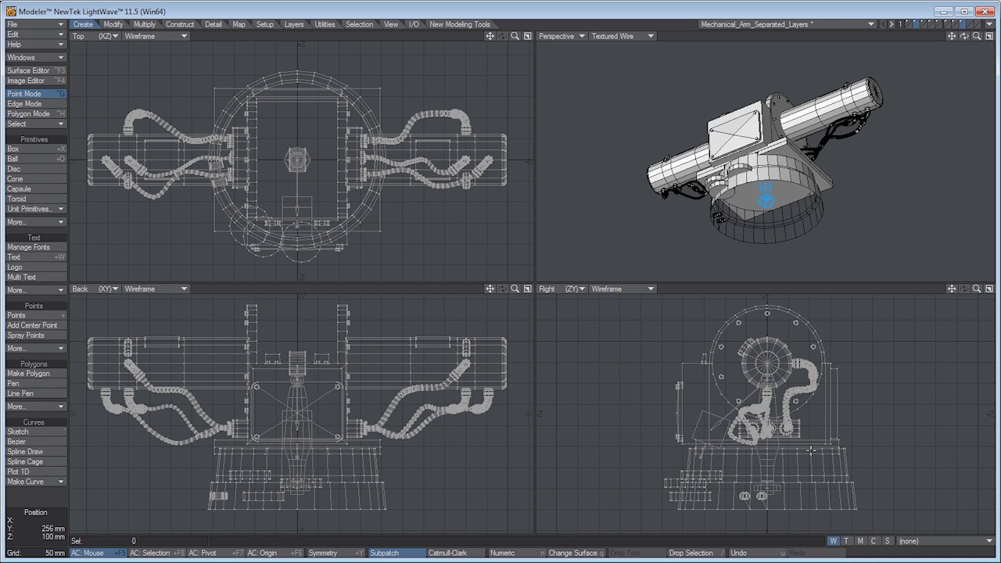
key(KP_2)
key(KP_2)
key(KP_2)
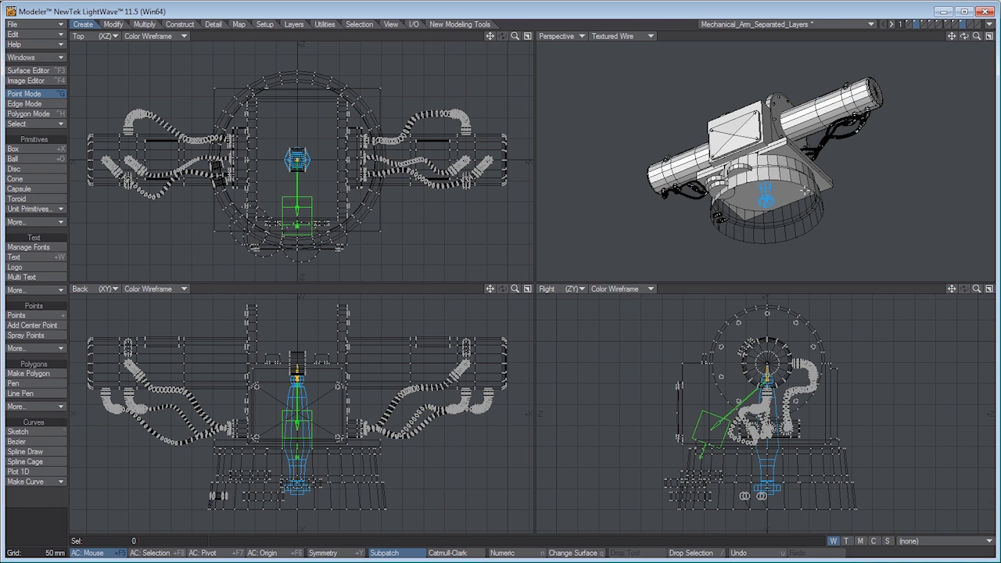
- Paste the turret and its control into a new object and save it as Mech_Arm_Wip
key(shift+n)
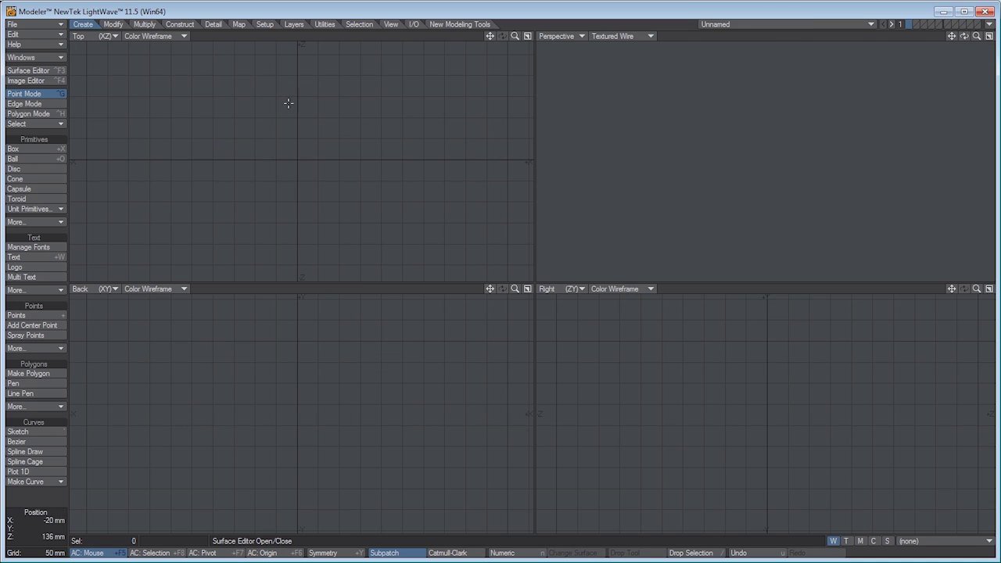
key(ctrl+v)
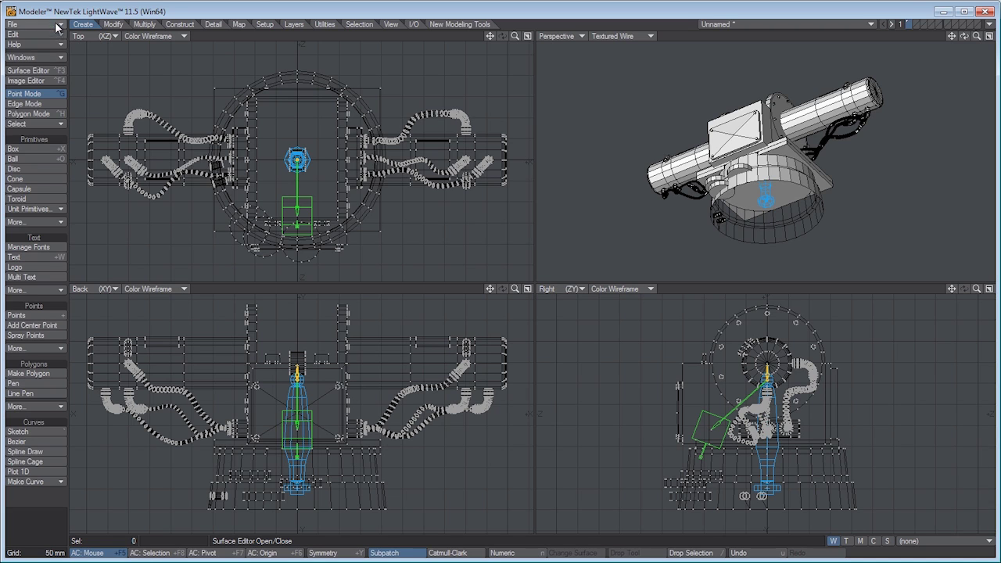
click(31, 24)
click(71, 84)
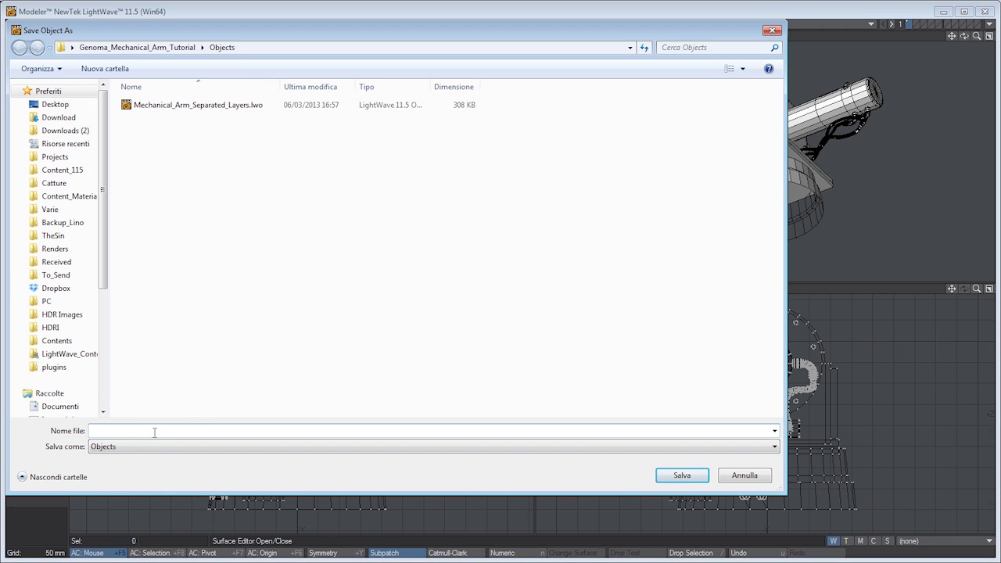
text(Mech_Arm_Wip)
key(Return)
- Send the Mech_Arm_Wip object to Layout and frame it in the perspective view
click(990, 25)
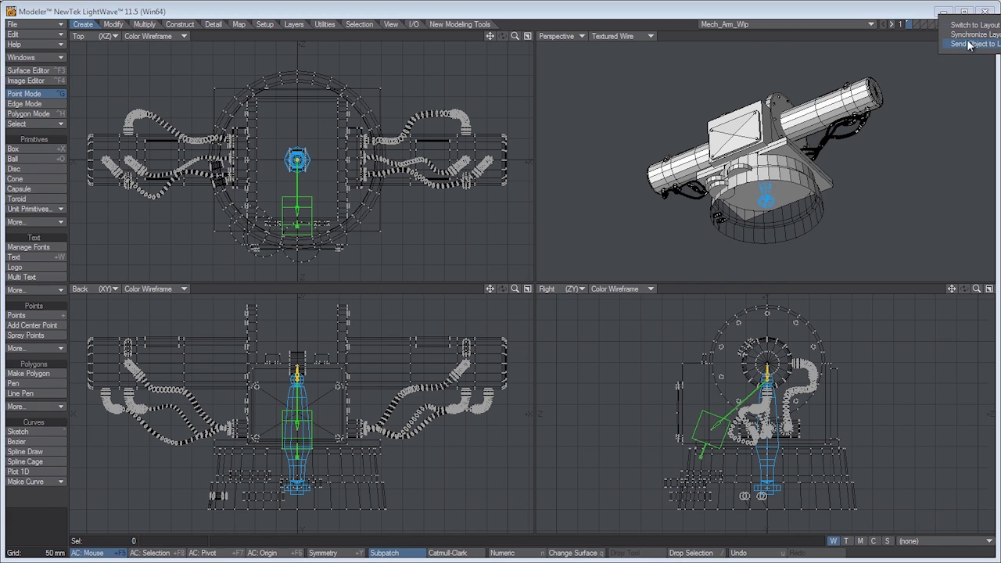
click(969, 44)
scroll(630, 242, up, 5)
alt+drag(629, 242, 547, 235)
alt+shift+drag(547, 234, 519, 344)
scroll(519, 344, down, 1)
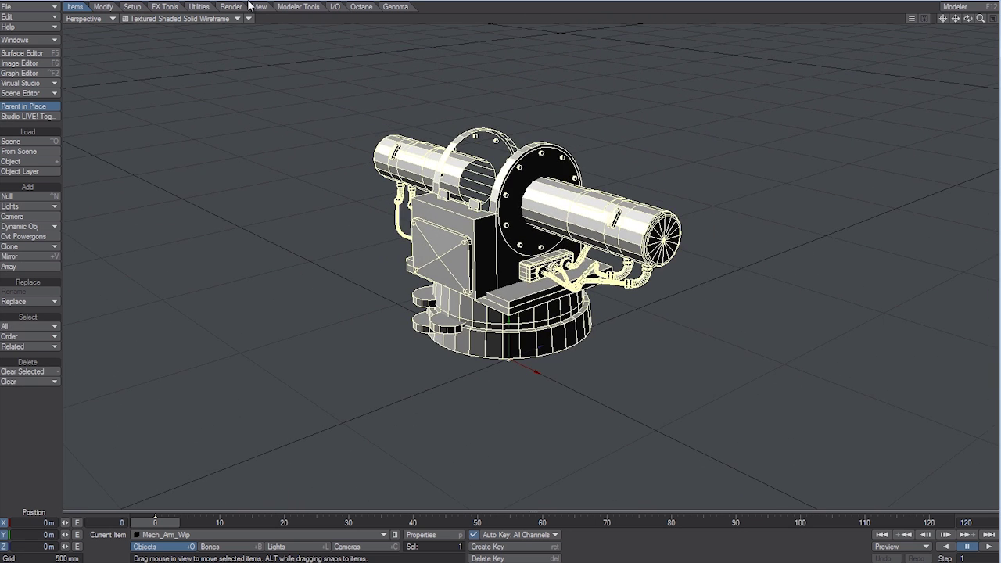
- Create the Genoma rig for Mech_Arm_Wip and display its bones through the mesh
click(132, 7)
click(18, 142)
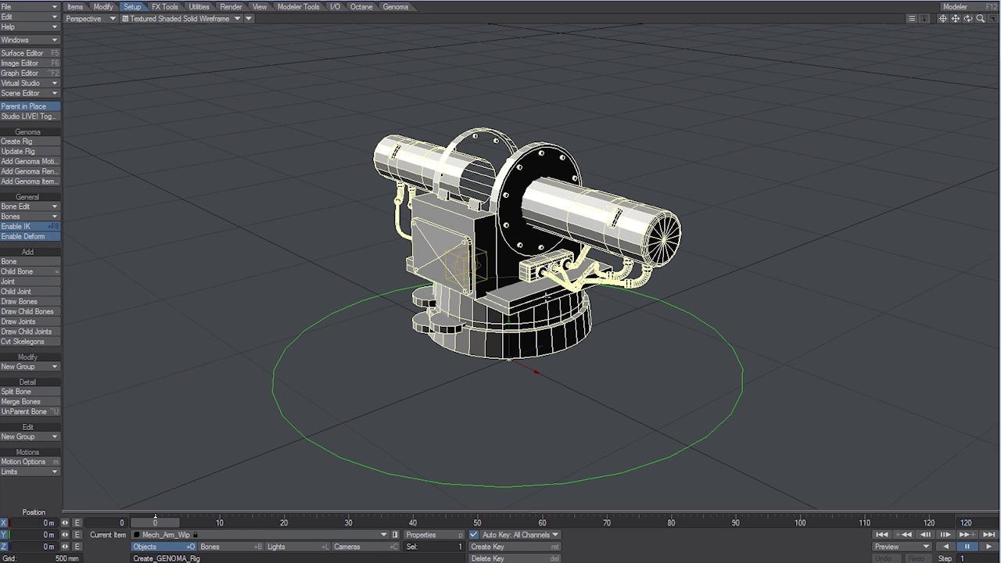
click(247, 20)
click(262, 67)
alt+drag(532, 329, 506, 325)
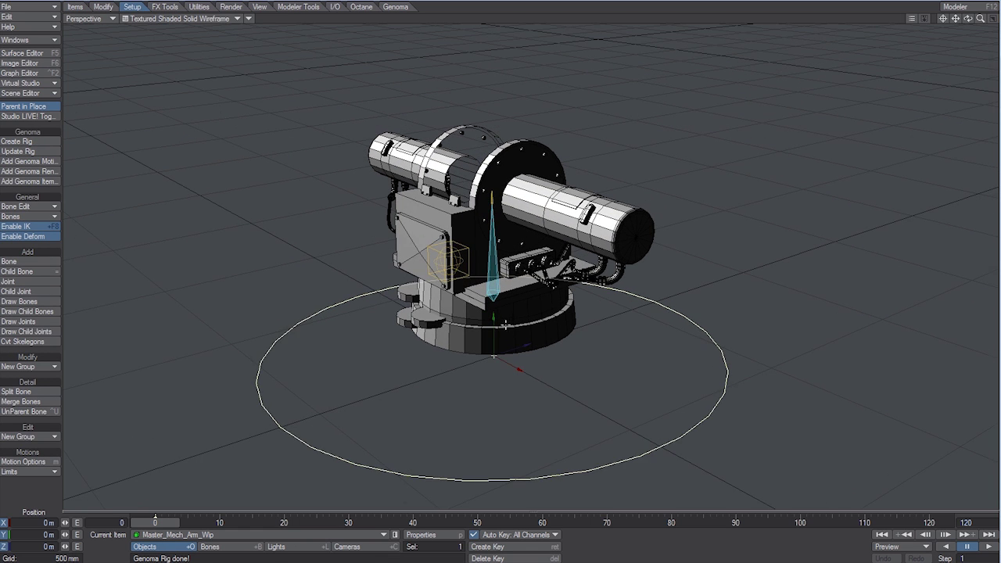
- Test the rig by rotating the ctrl_hpb control about -24° in bank
click(493, 292)
click(459, 278)
click(459, 277)
key(y)
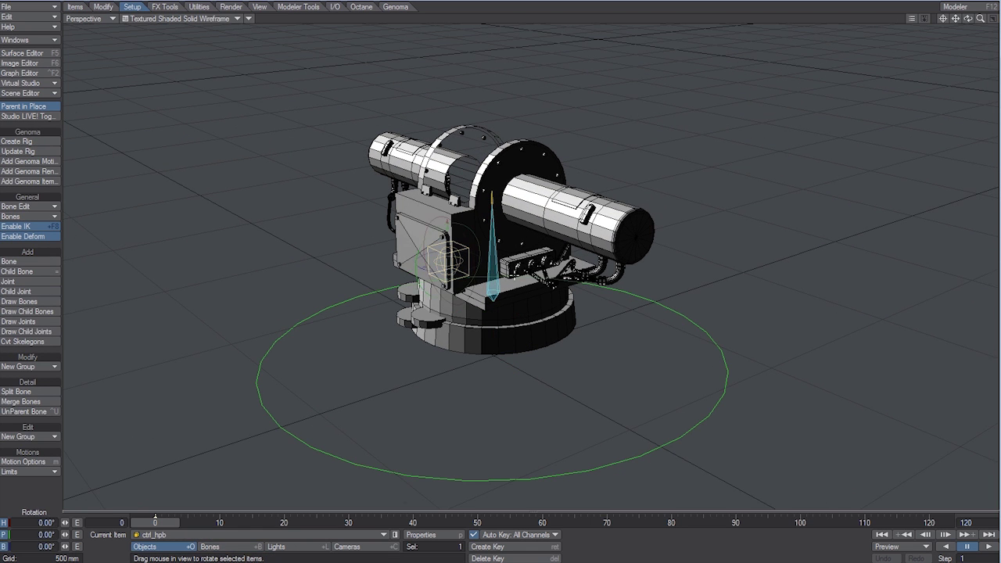
right_drag(539, 288, 670, 340)
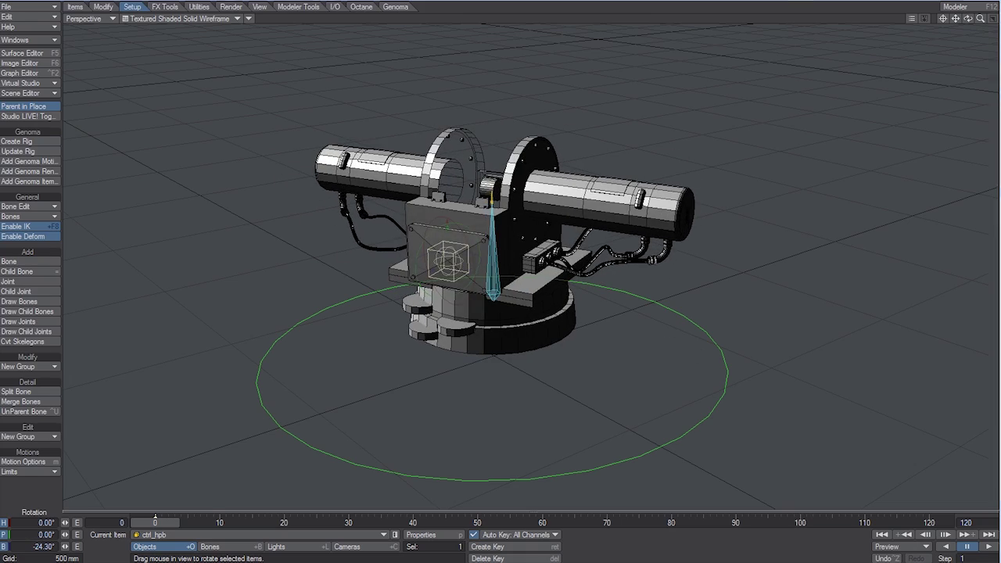
- Switch back to Modeler and make Mechanical_Arm_Separated_Layers the current object
key(F12)
click(749, 25)
click(781, 17)
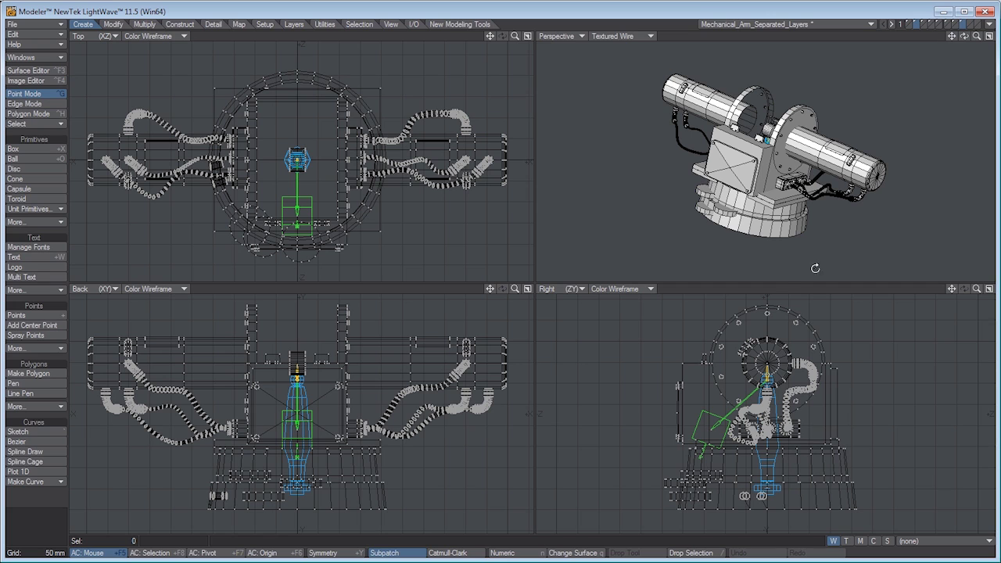
- Make the control's layer active alone, with the turret on layer 2 and the lower arm on layer 3 as background
click(963, 24)
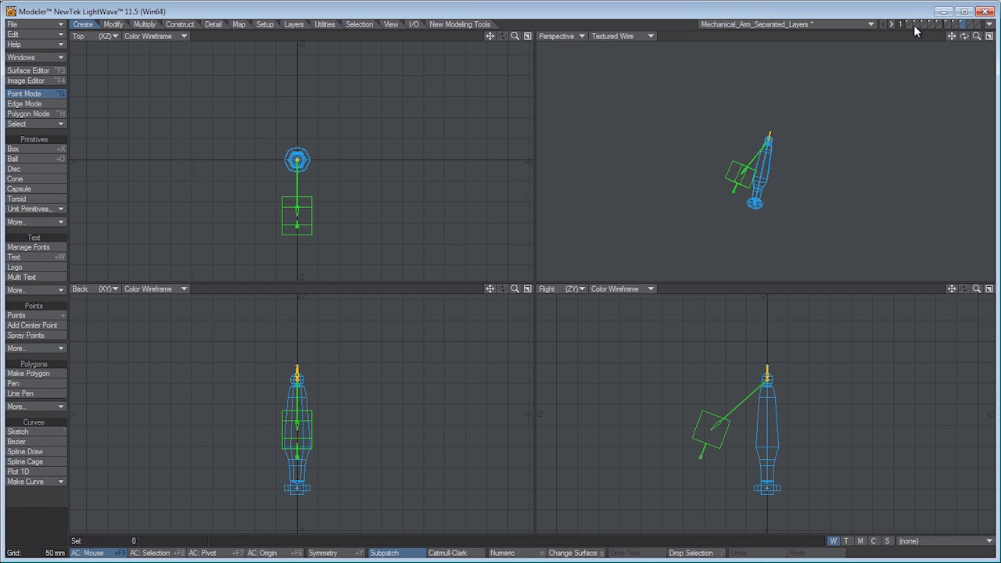
click(910, 27)
shift+click(916, 27)
shift+click(924, 27)
shift+click(910, 27)
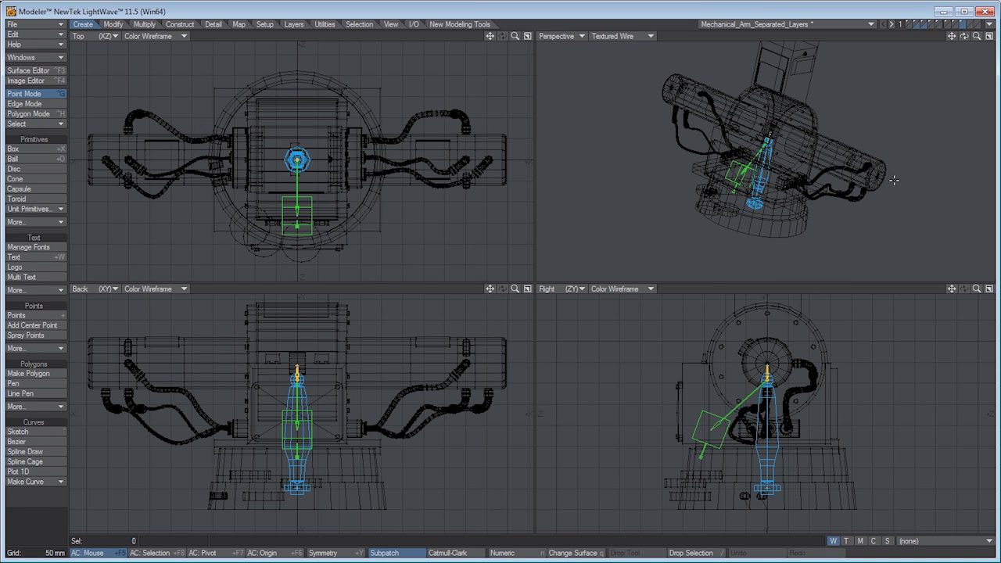
- Duplicate the turret control by moving it straight up to the lower arm and pasting a copy at the original position
key(a)
key(t)
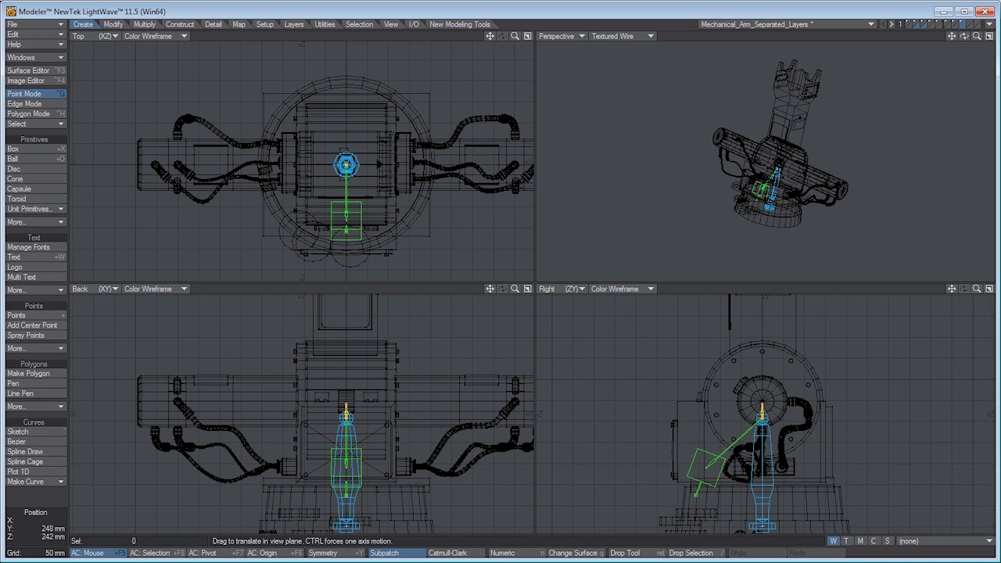
ctrl+drag(882, 487, 882, 337)
key(v)
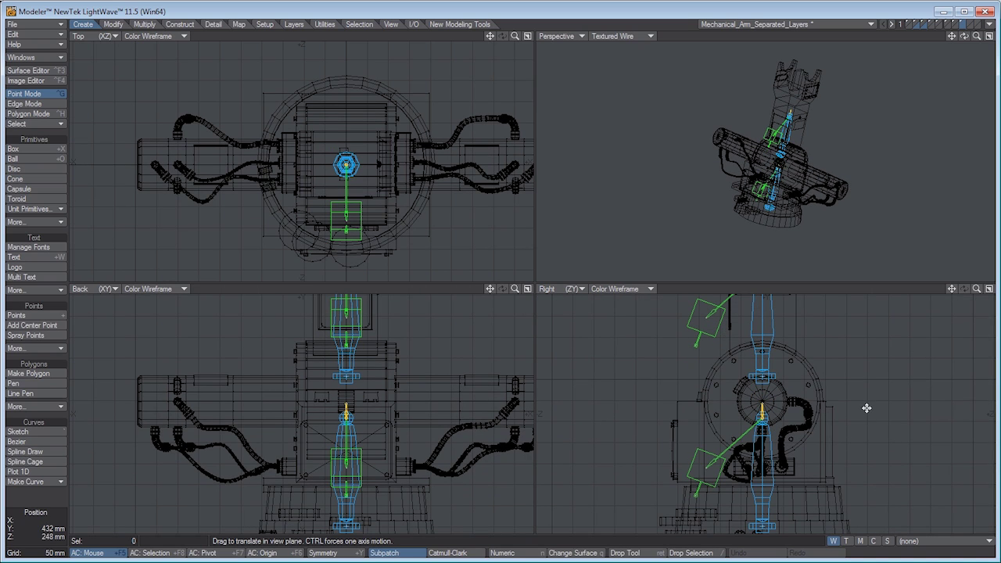
- Select the copied upper control's polygons and use Axis Translate to snap its base centre onto the lower arm's pivot centre
ctrl+alt+drag(787, 394, 902, 362)
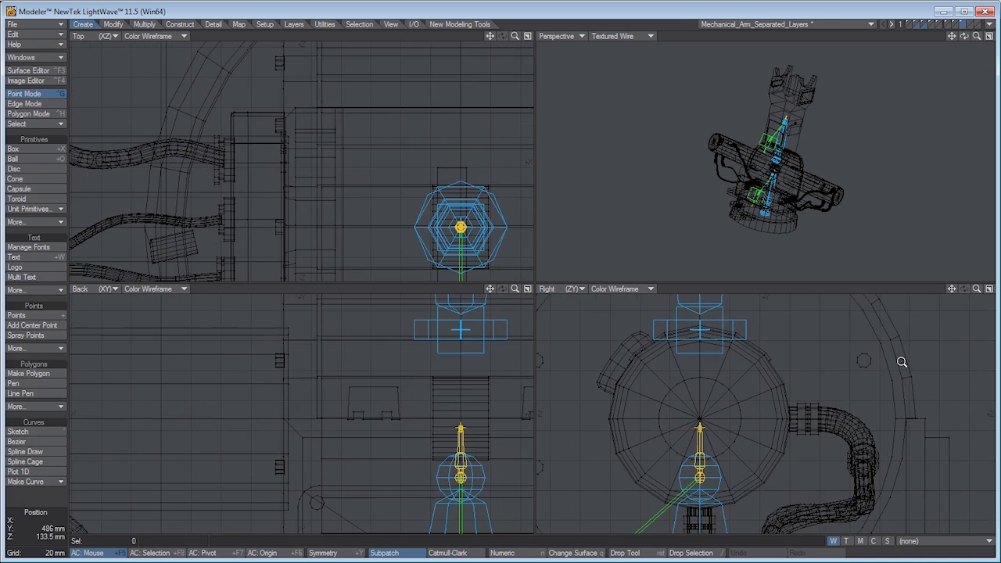
mouse_move(790, 133)
alt+mouse_down()
mouse_move(773, 149)
mouse_move(822, 176)
alt+mouse_up()
key(Return)
mouse_move(841, 191)
right_down()
mouse_move(824, 42)
mouse_move(846, 164)
right_up()
key(ctrl+h)
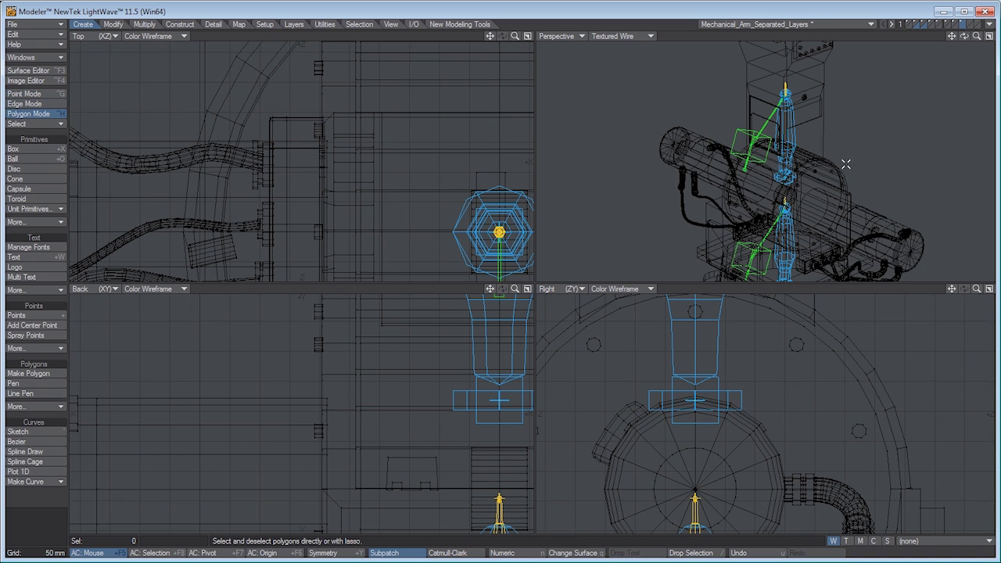
drag(741, 192, 912, 97)
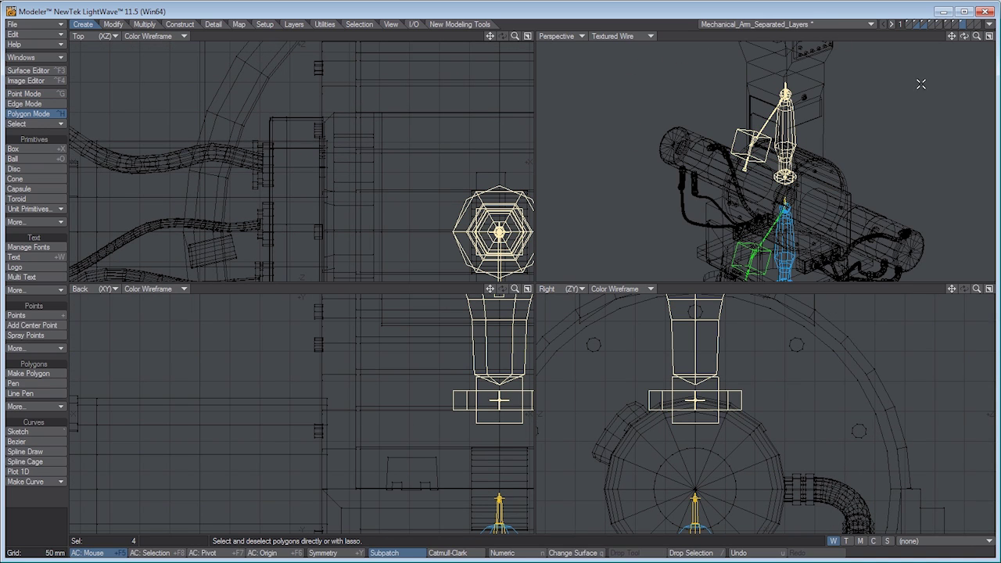
click(113, 24)
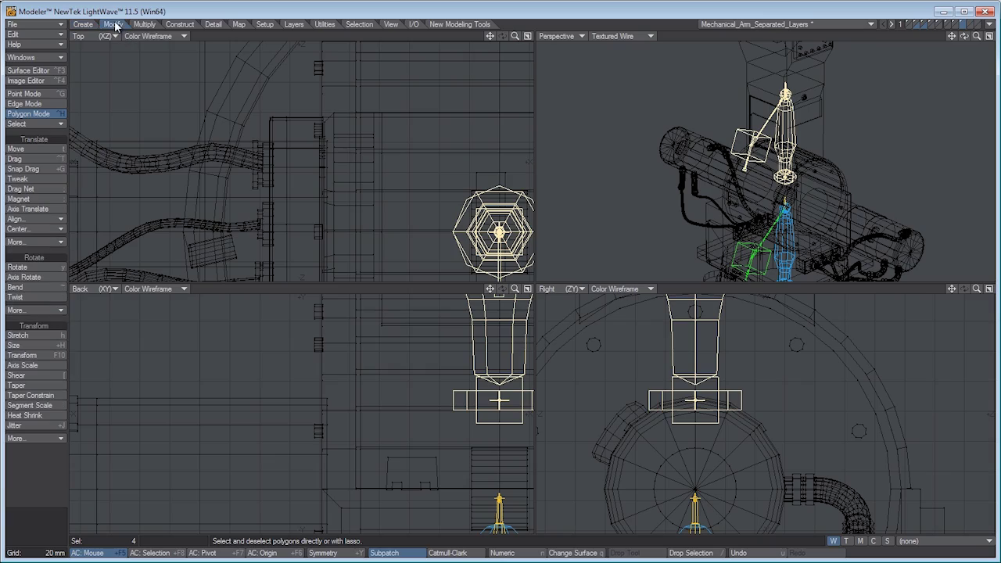
click(40, 211)
ctrl+alt+drag(806, 188, 857, 235)
alt+shift+drag(856, 235, 771, 196)
alt+shift+drag(771, 196, 751, 181)
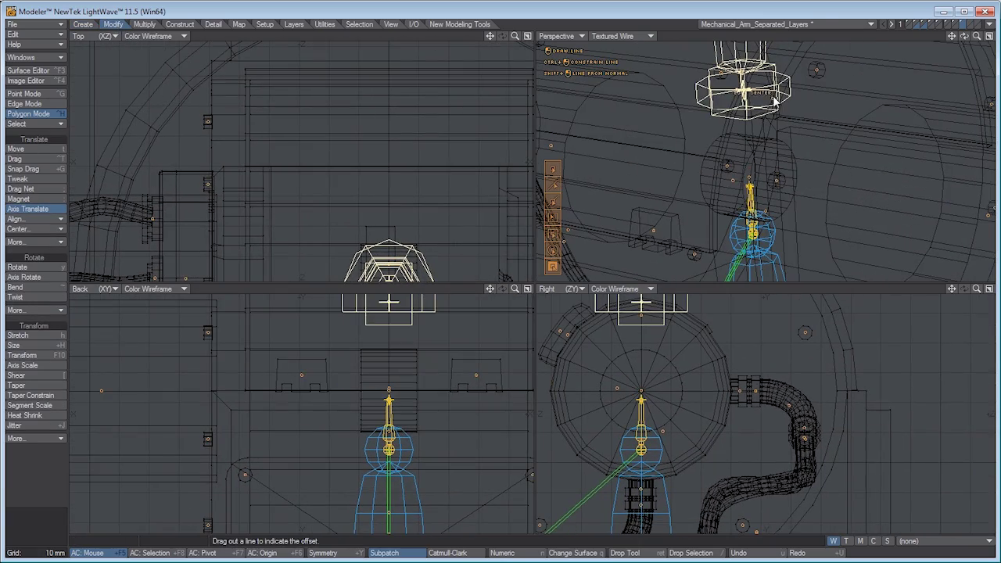
alt+drag(744, 94, 689, 204)
- Lengthen the lower arm's control by moving its tip straight up to the arm's upper joint, and clear the selection
ctrl+alt+drag(689, 203, 657, 176)
alt+shift+drag(657, 176, 727, 258)
ctrl+alt+drag(727, 258, 782, 141)
alt+drag(782, 140, 807, 159)
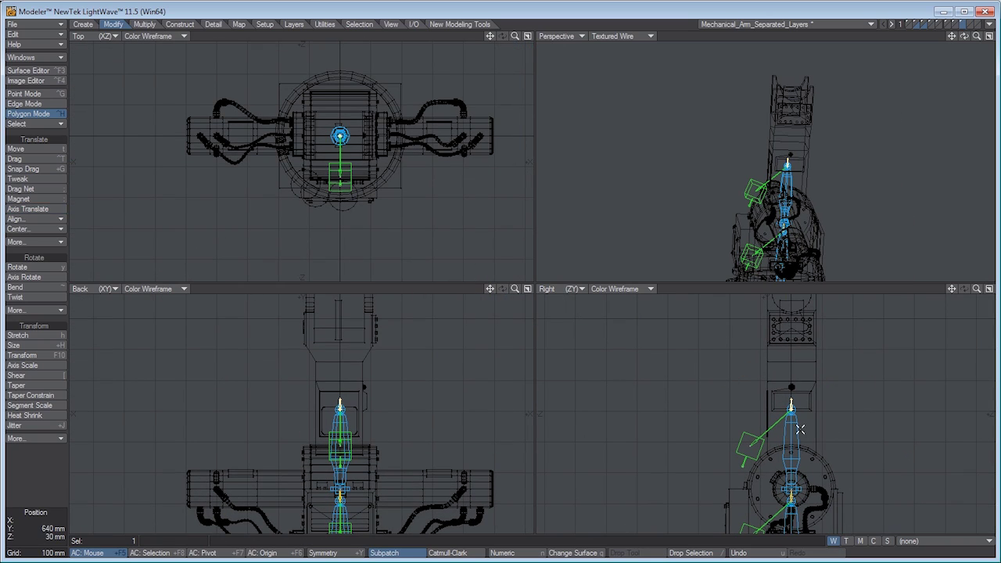
key(t)
ctrl+drag(810, 431, 810, 363)
key(comma)
alt+drag(809, 420, 833, 435)
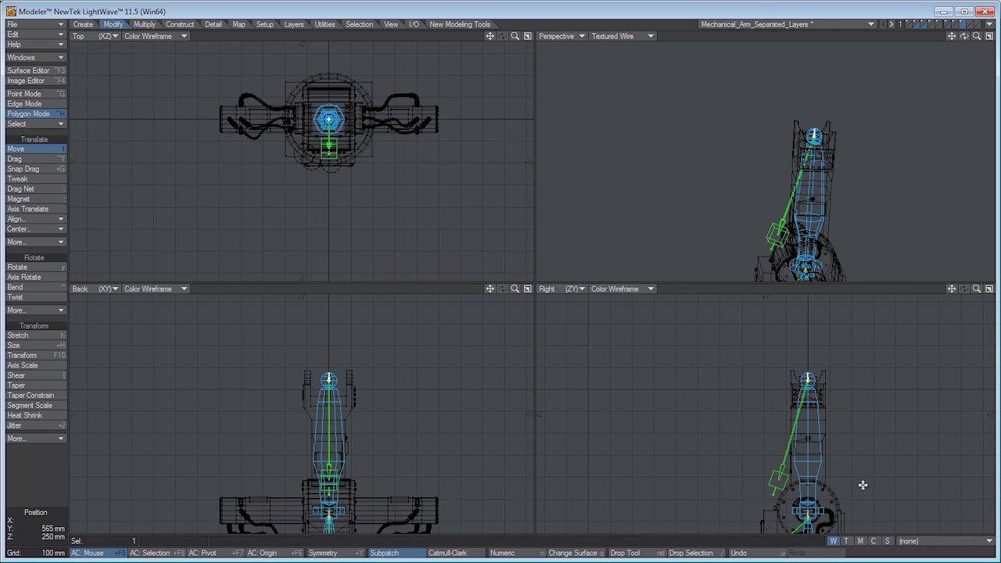
click(36, 473)
key(a)
alt+drag(811, 208, 812, 169)
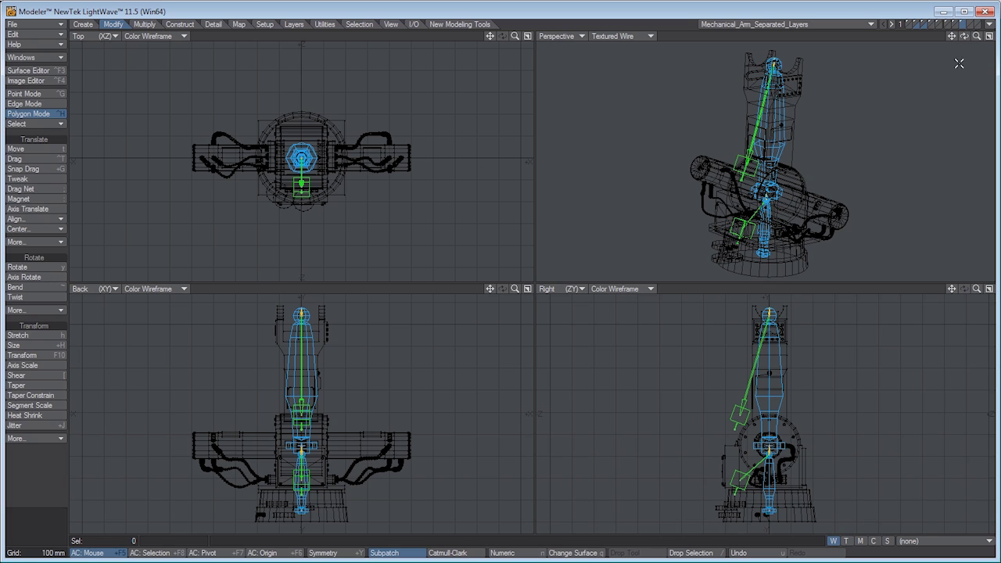
- Replace the contents of Mech_Arm_Wip with a copy of the turret, lower arm and control layers
shift+click(923, 22)
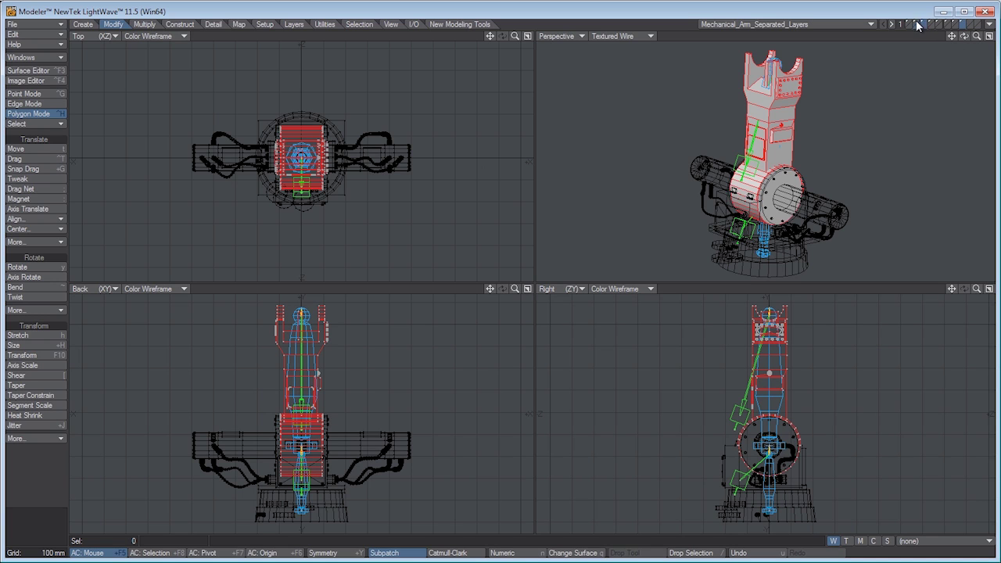
shift+click(917, 22)
click(861, 25)
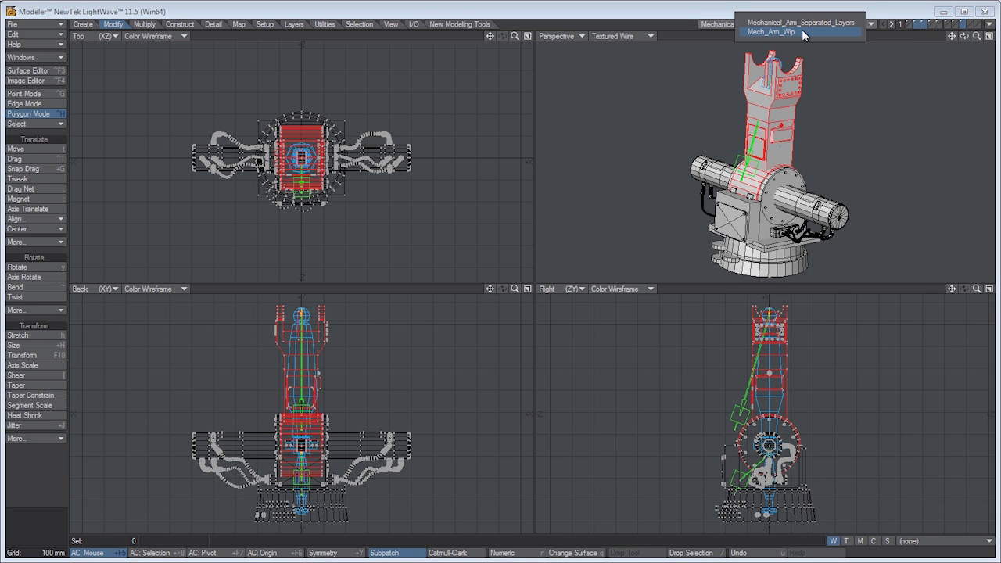
click(802, 29)
key(Delete)
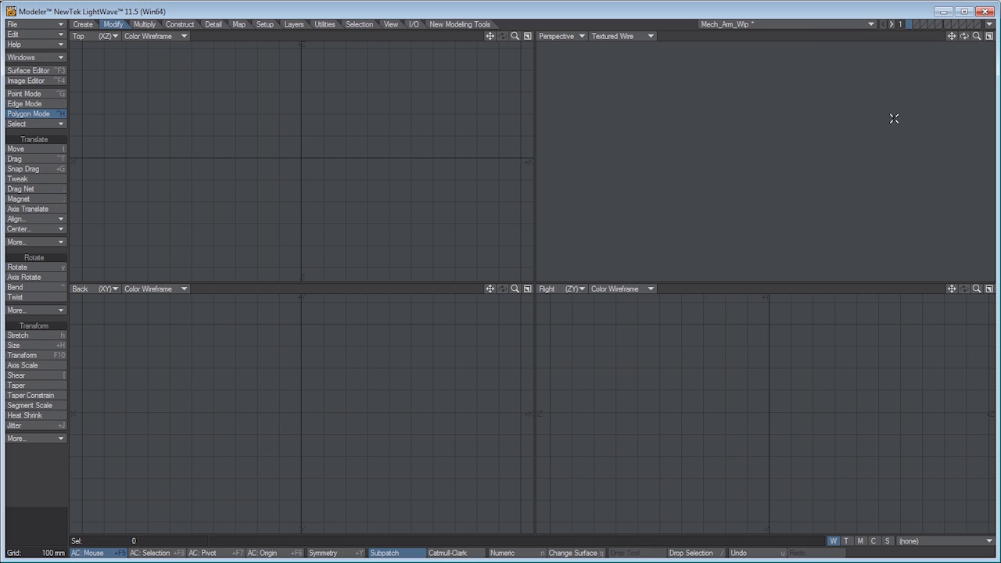
key(ctrl+v)
- Switch to Layout and update the Genoma rig with the lower arm's new control
click(990, 24)
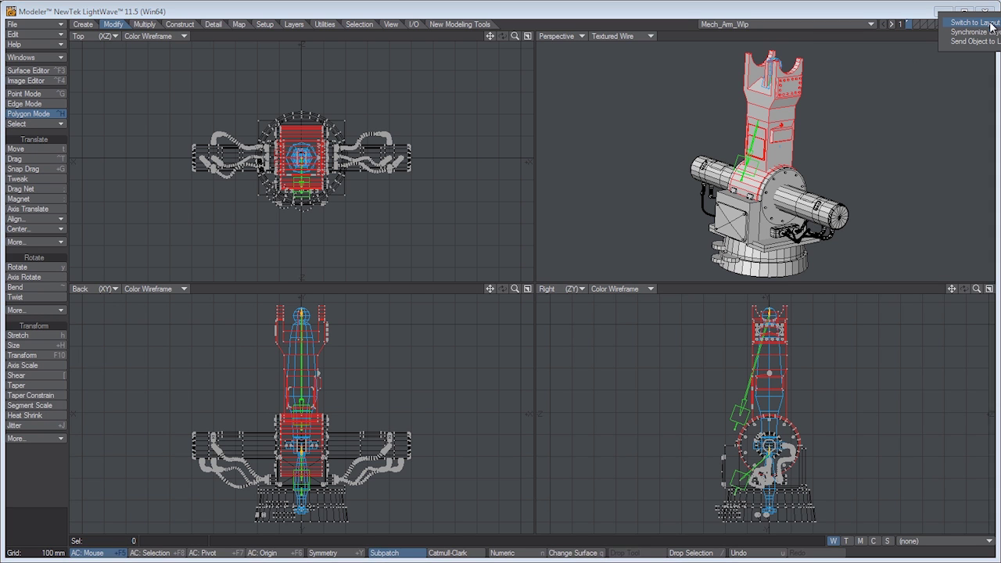
click(975, 22)
scroll(676, 298, down, 3)
click(31, 151)
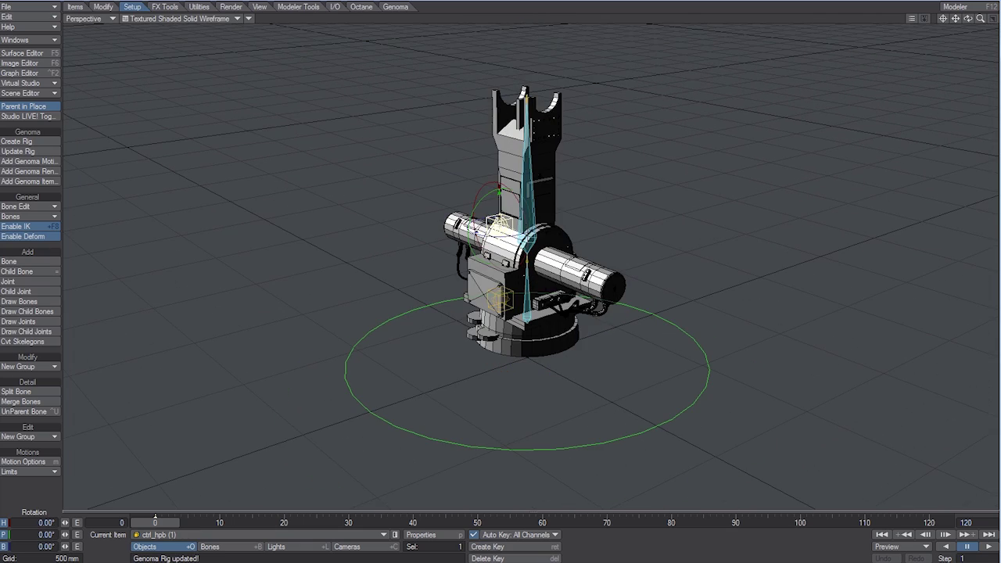
- Test the updated rig by rotating the ctrl_hpb (1) control, and undo the last rotation
mouse_move(492, 195)
mouse_down()
mouse_move(483, 199)
mouse_move(510, 193)
mouse_up()
drag(492, 155, 571, 215)
key(ctrl+z)
- Switch back to Modeler and make Mechanical_Arm_Separated_Layers the current object
click(950, 7)
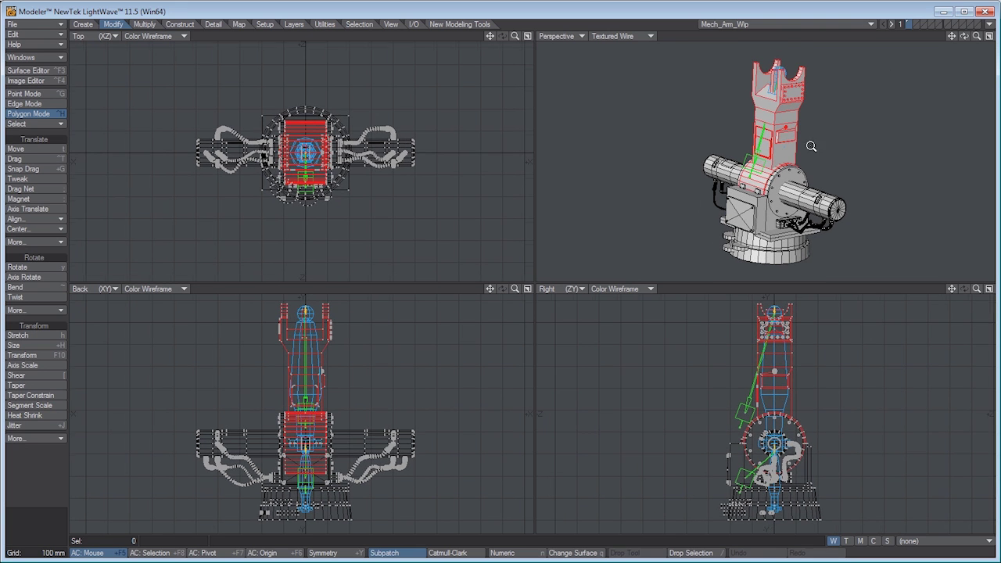
click(782, 25)
click(735, 13)
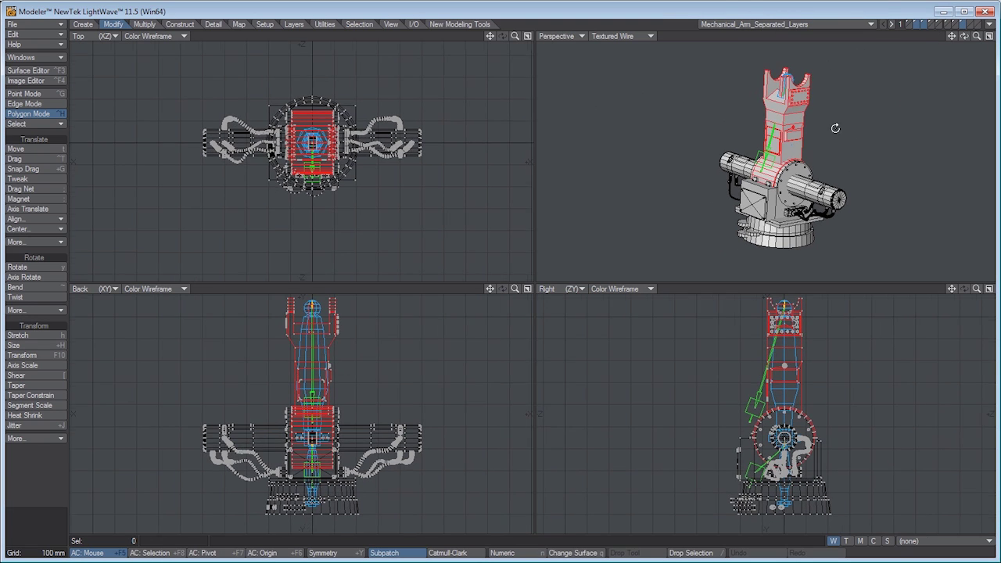
alt+drag(835, 128, 827, 127)
- Make the base on layer 1 active and create a weight map named W_01 for it with 100% initial value
click(909, 24)
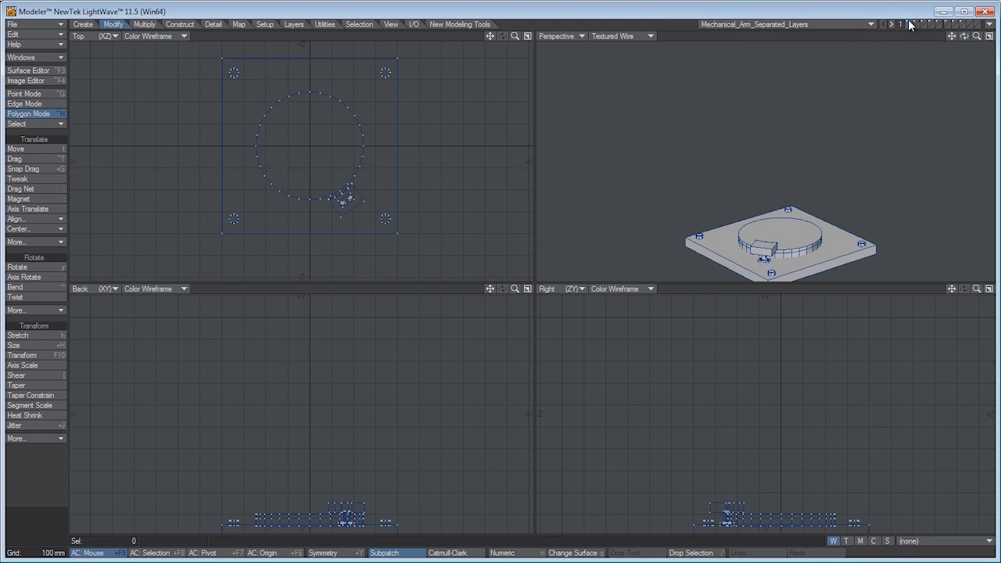
click(921, 541)
click(915, 560)
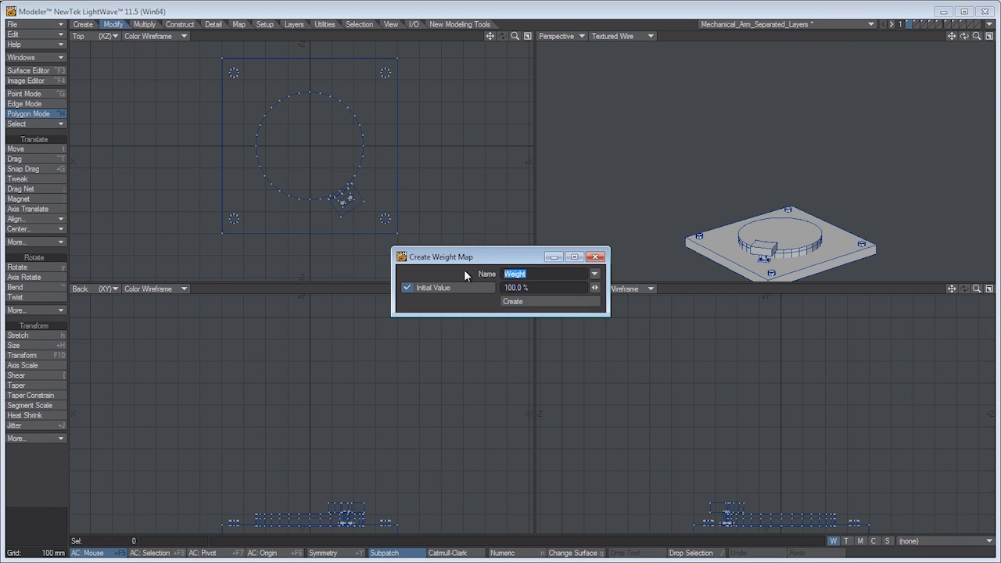
text(W_01)
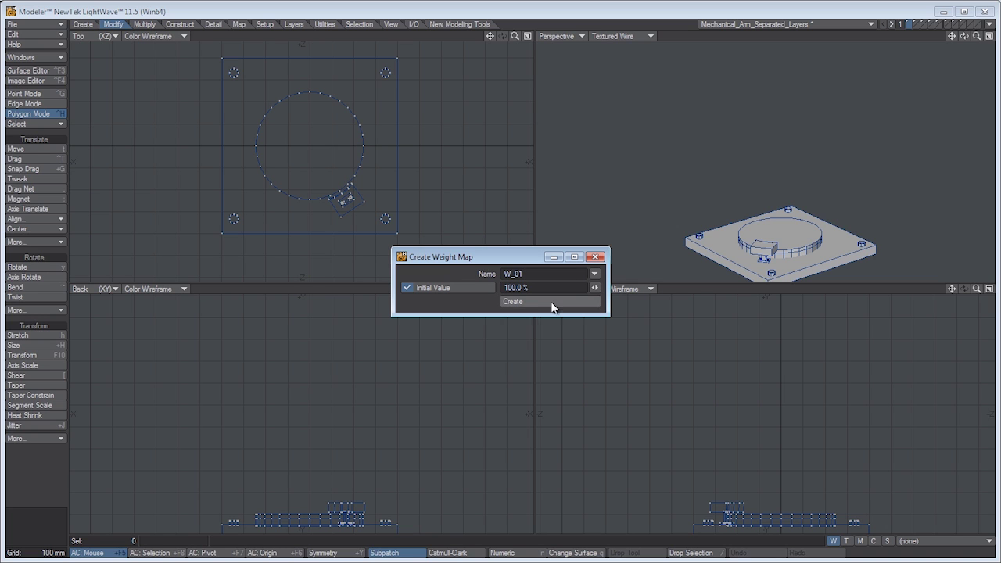
click(556, 303)
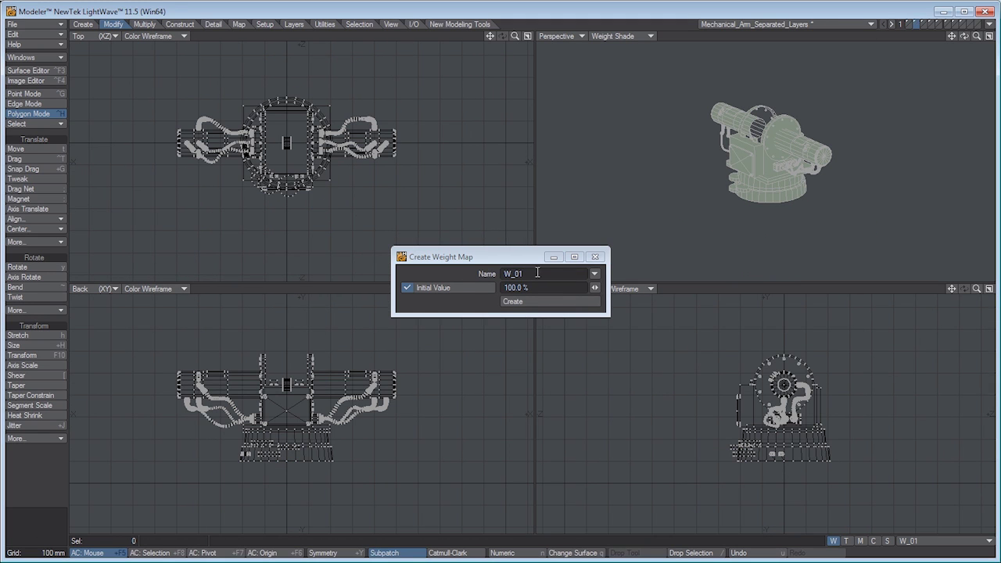
- Create the 100% weight maps W_02 for the turret on layer 2 and W_03 for the lower arm on layer 3
click(537, 273)
key(BackSpace)
text(2)
key(Return)
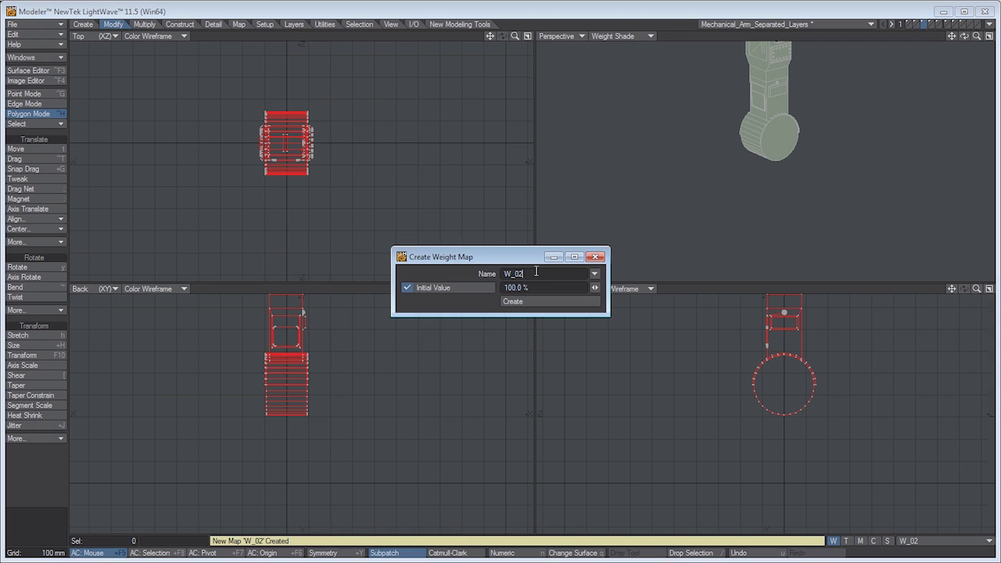
click(532, 302)
- Make layer 4 active and create the weight map W_04 for its part at 100%
click(930, 25)
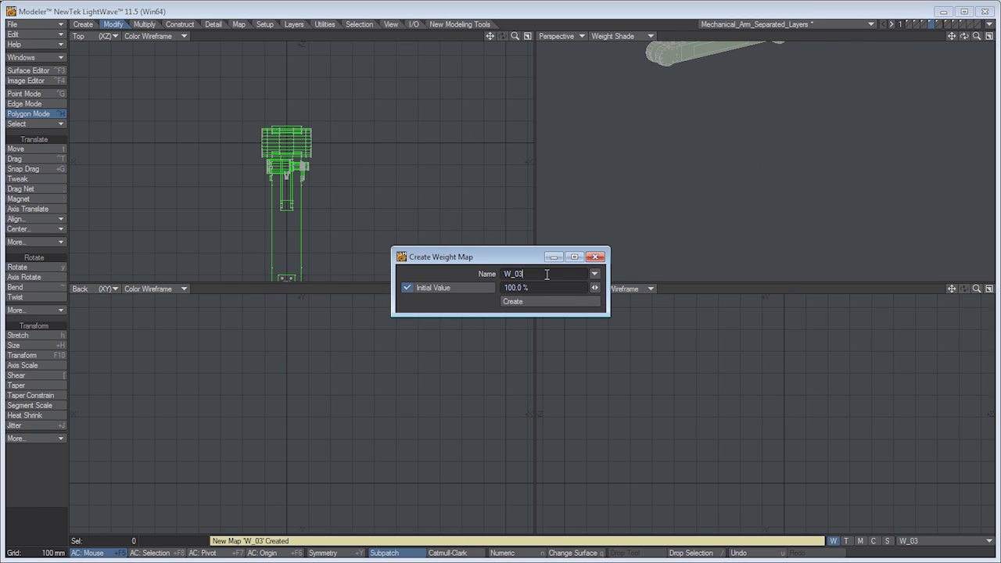
key(BackSpace)
text(4)
click(552, 303)
- Make layer 5 active and create the weight map W_05 for its part at 100%
click(939, 23)
key(a)
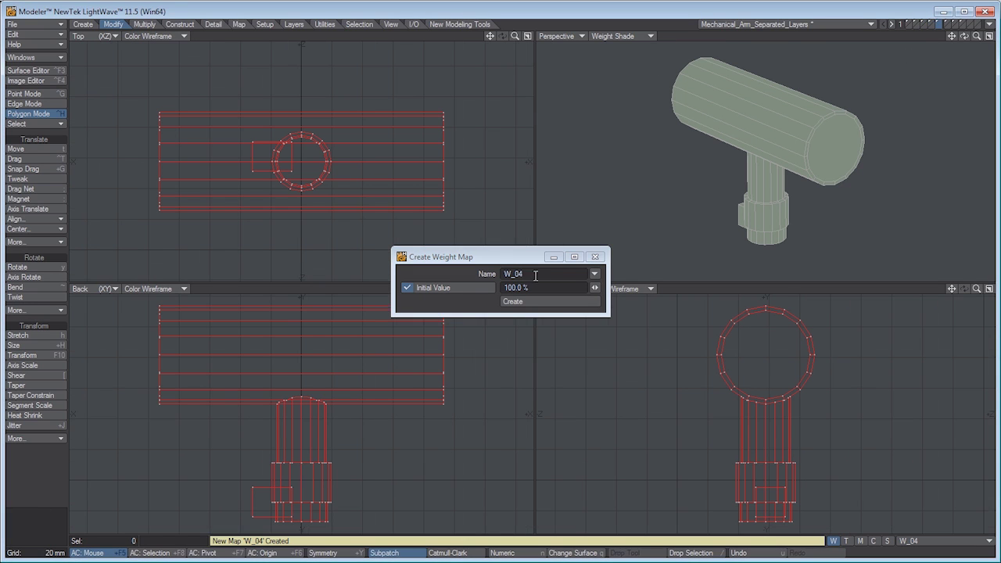
key(BackSpace)
text(5)
click(551, 302)
- Create the 100% weight maps W_06 for the part on layer 6 and W_07 for the part on layer 7
click(948, 24)
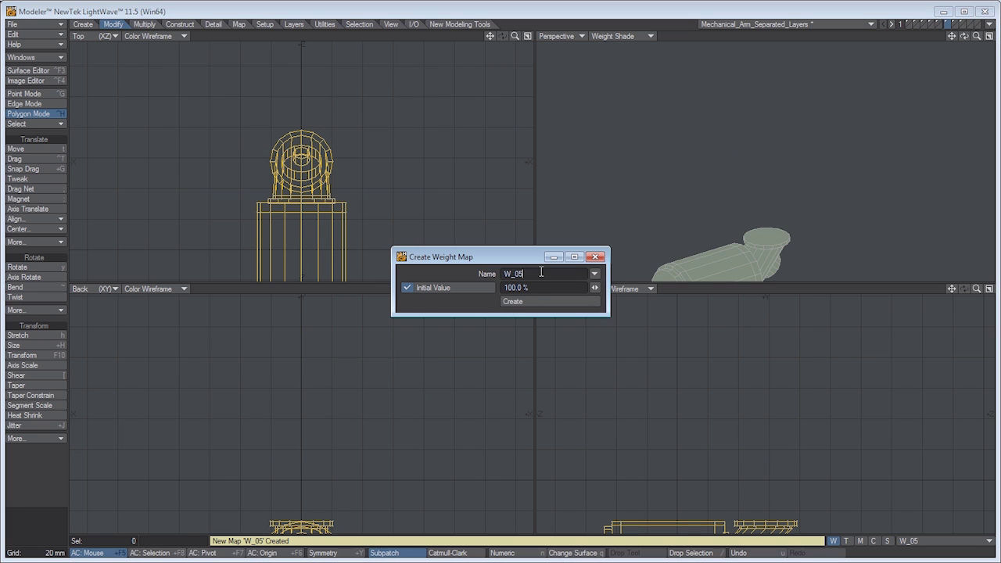
click(517, 302)
click(955, 25)
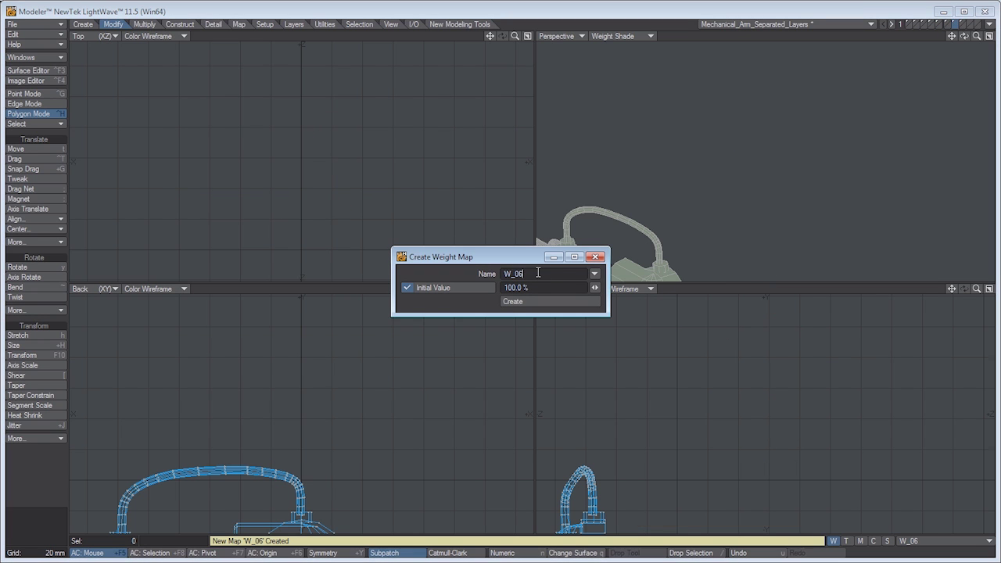
key(BackSpace)
text(7)
click(569, 302)
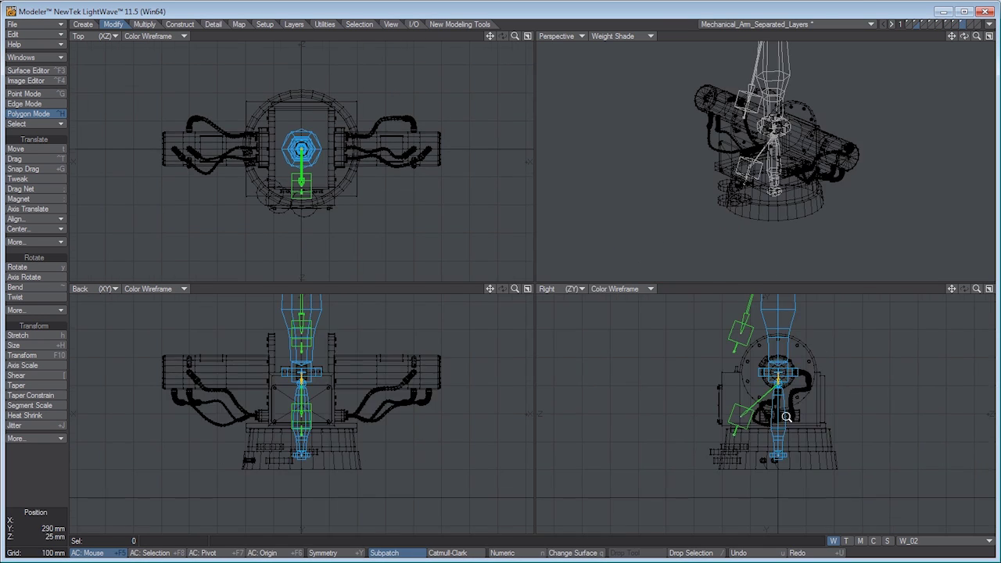
- Select the turret's skelegon and assign the weight map W_02 to it
click(781, 411)
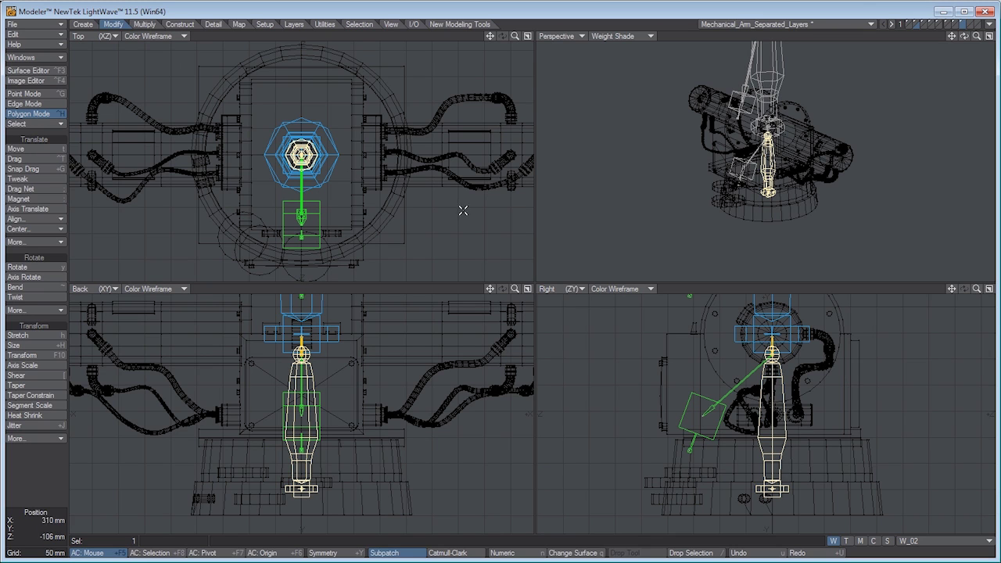
click(264, 25)
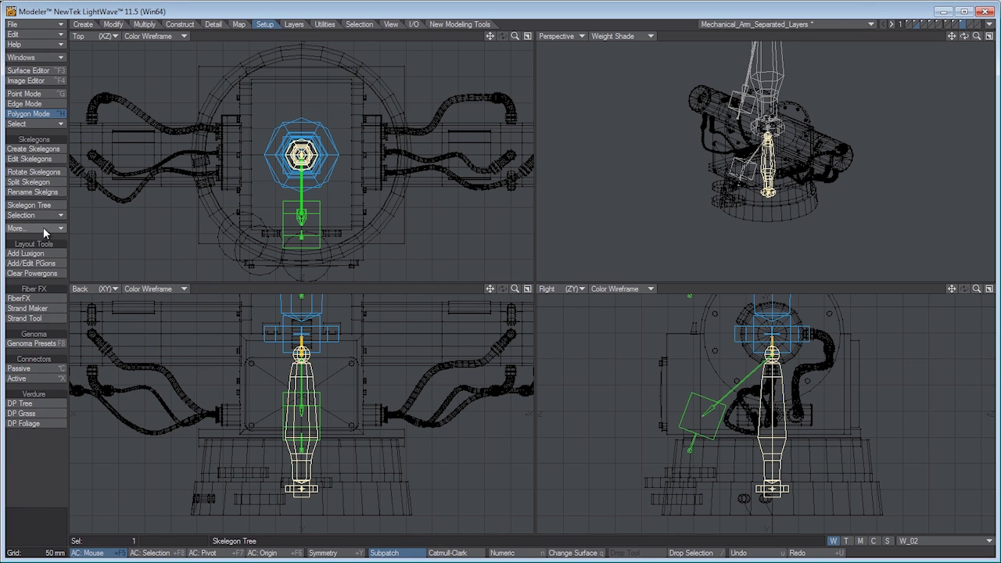
click(43, 227)
click(40, 225)
click(551, 187)
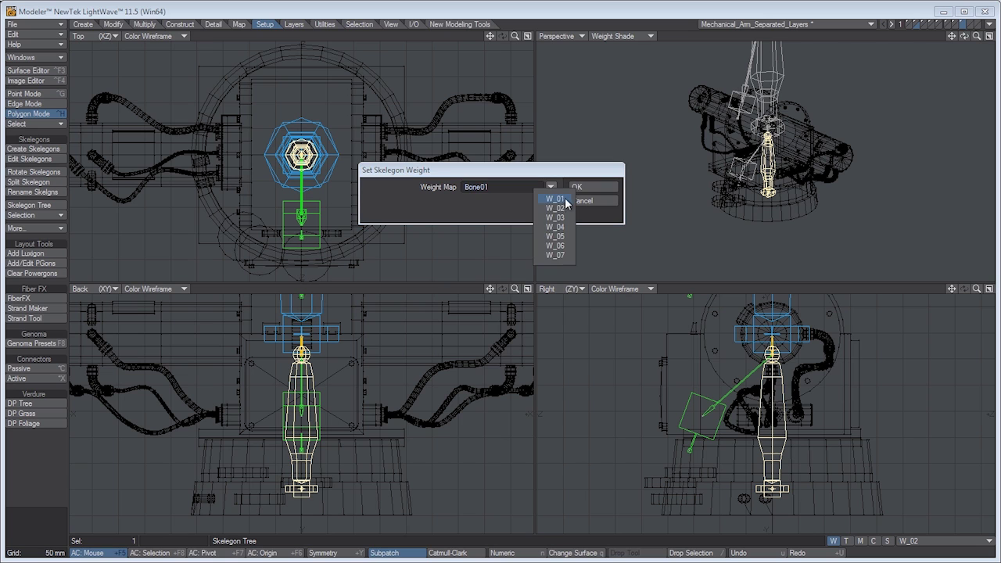
click(564, 207)
click(592, 188)
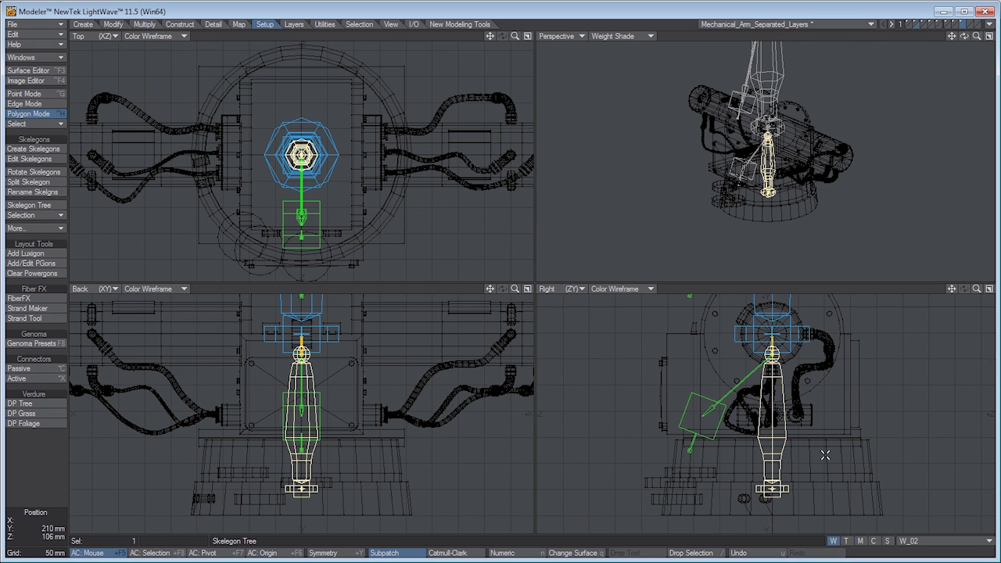
- Select the lower arm's skelegon, assign the weight map W_03 to it, and clear the selection
alt+drag(805, 370, 815, 499)
key(a)
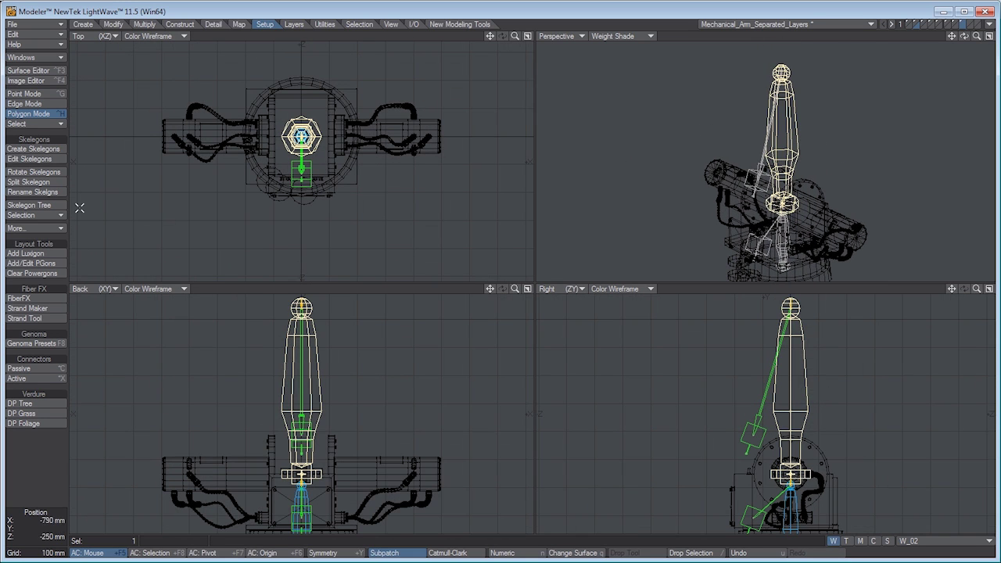
click(53, 228)
click(59, 238)
click(551, 186)
click(562, 208)
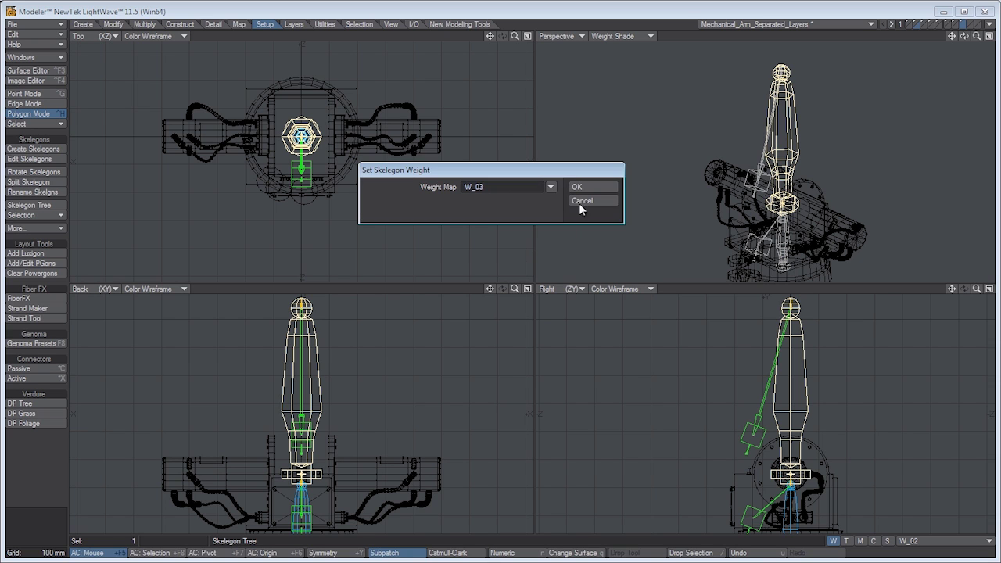
click(584, 185)
click(61, 472)
- Copy the turret, lower arm and weighted control layers together and paste them into Mech_Arm_Wip in place of its old contents
ctrl+alt+drag(902, 401, 802, 433)
alt+drag(802, 433, 810, 397)
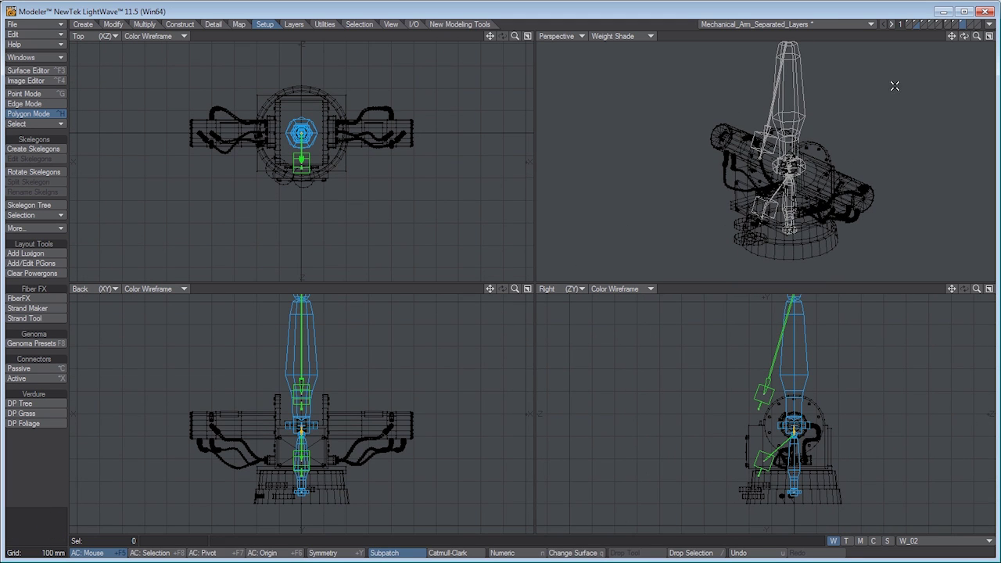
click(917, 26)
click(923, 27)
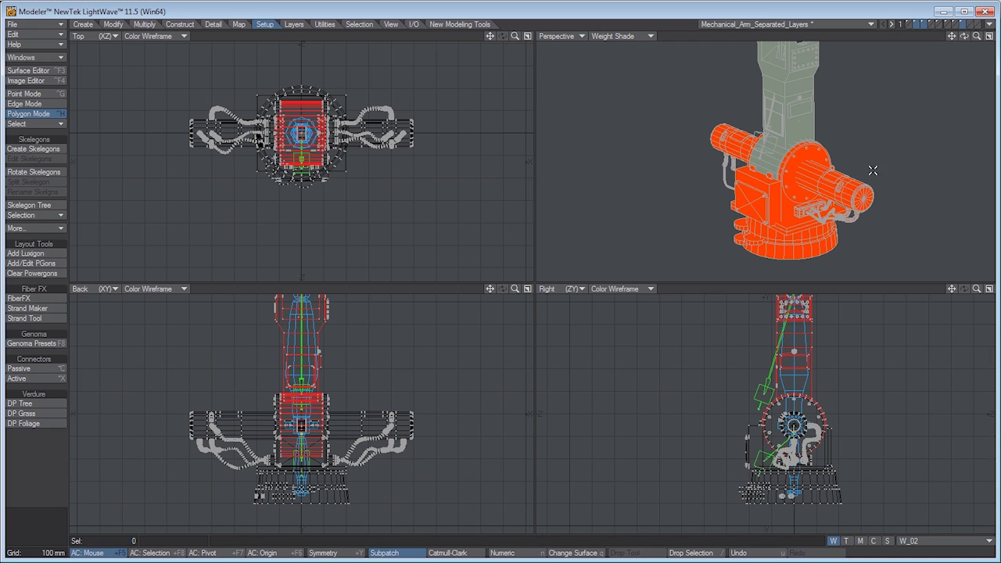
click(763, 25)
click(722, 34)
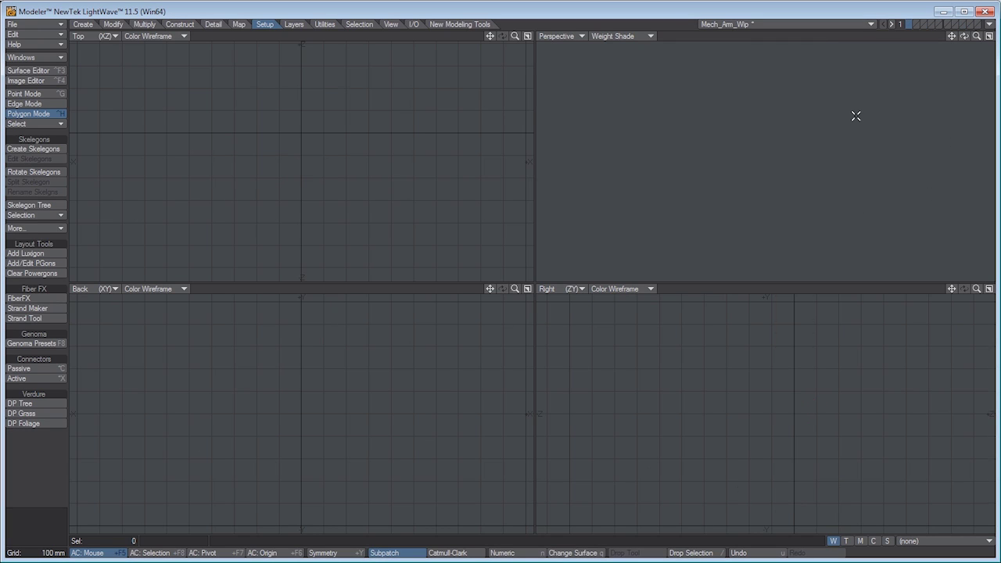
key(v)
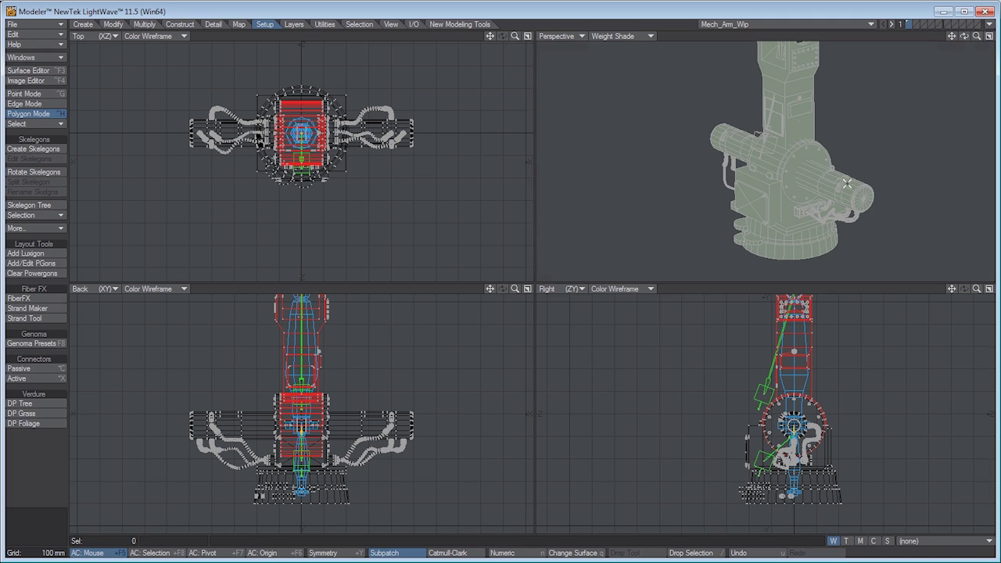
- Show the model in wireframe, switch to Layout and update the Genoma rig
key(KP_2)
key(KP_2)
click(989, 25)
click(987, 23)
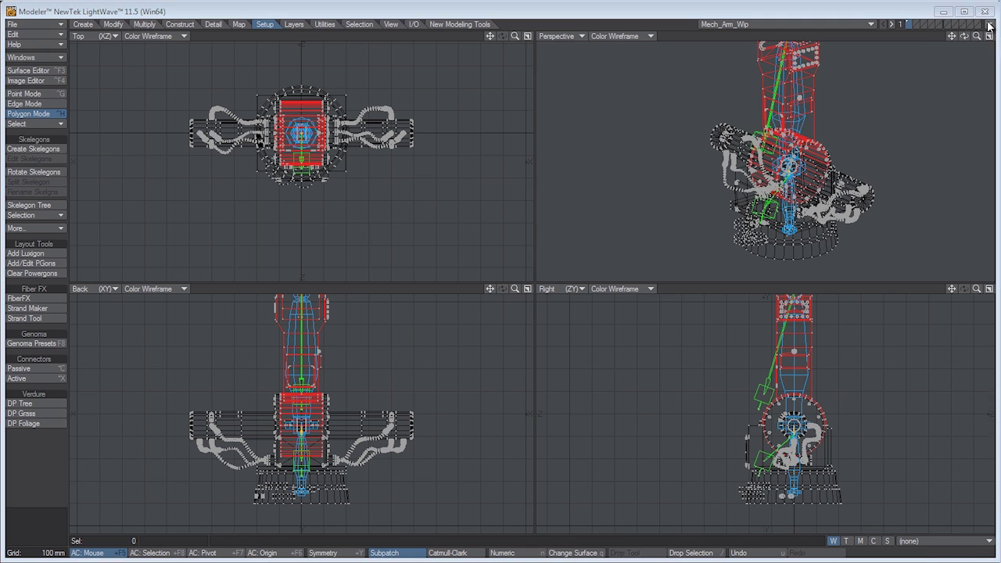
click(19, 151)
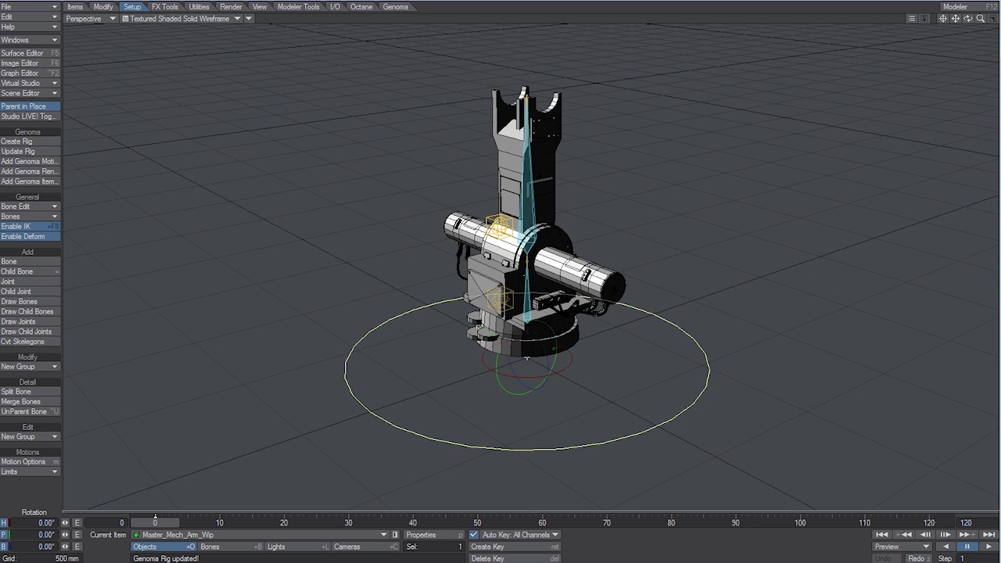
- Inspect the bone properties and weight map assignments of the turret and lower arm bones
key(shift+b)
key(p)
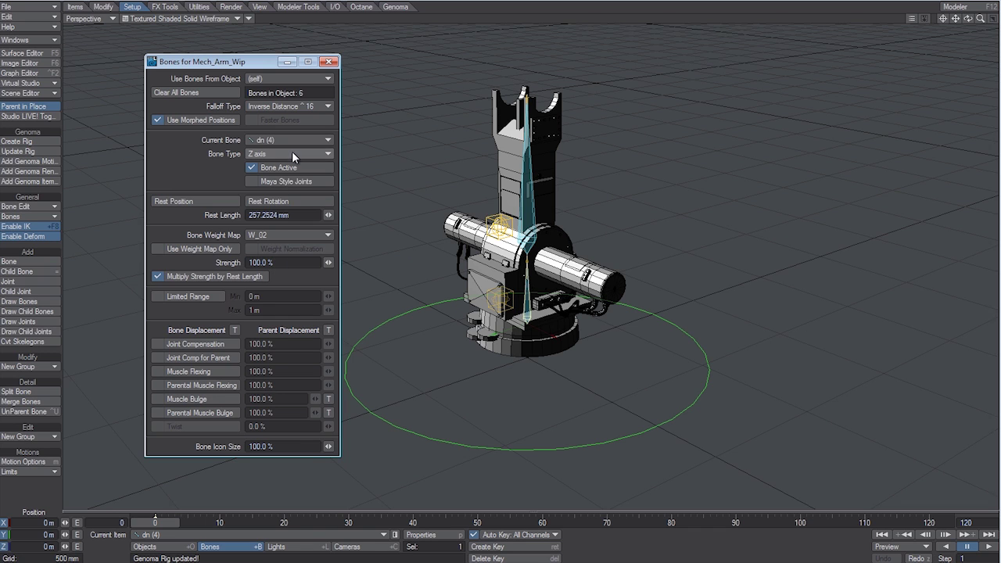
click(526, 216)
click(328, 62)
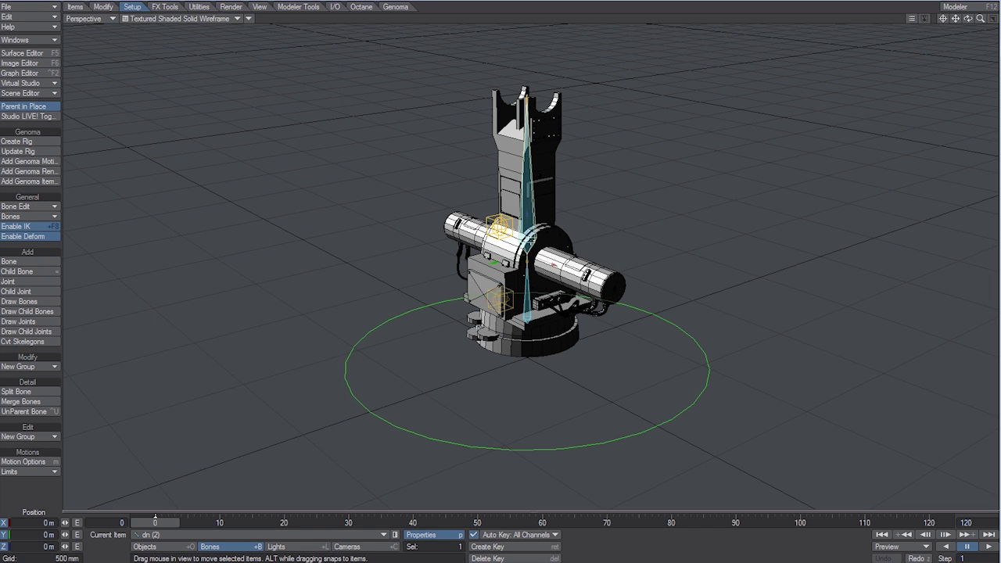
- Pose the rig by pitching the lower arm control to about 46° and banking the turret control to about -47°
click(500, 215)
drag(477, 197, 640, 146)
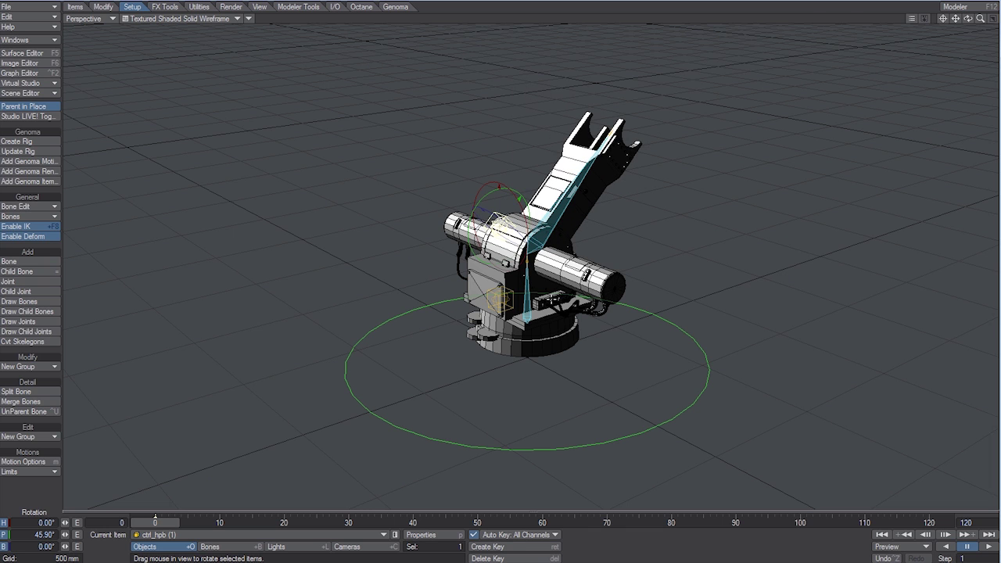
click(525, 333)
click(526, 309)
click(500, 298)
mouse_move(506, 311)
mouse_down()
mouse_move(553, 292)
mouse_move(486, 308)
mouse_move(535, 301)
mouse_move(524, 303)
mouse_up()
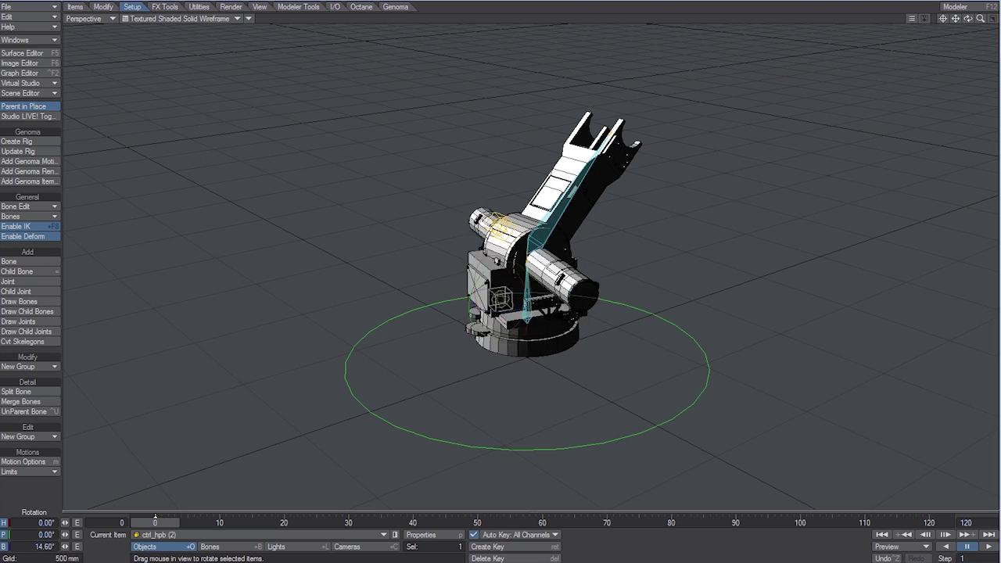
drag(622, 146, 575, 145)
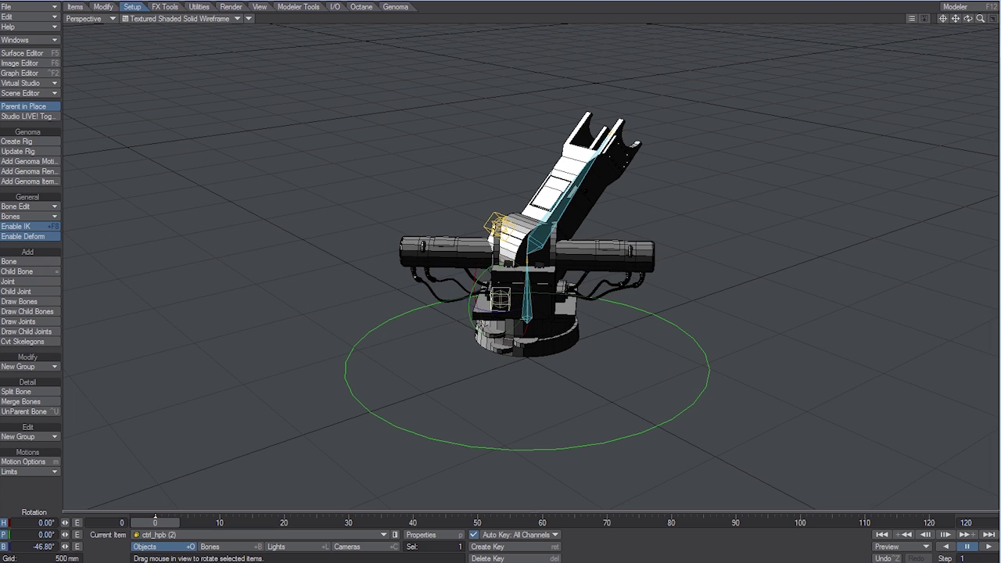
- Switch to Modeler and, in Mechanical_Arm_Separated_Layers, weld the upper tip of the turret's skelegon to the joint centre point directly above it
click(974, 10)
click(964, 24)
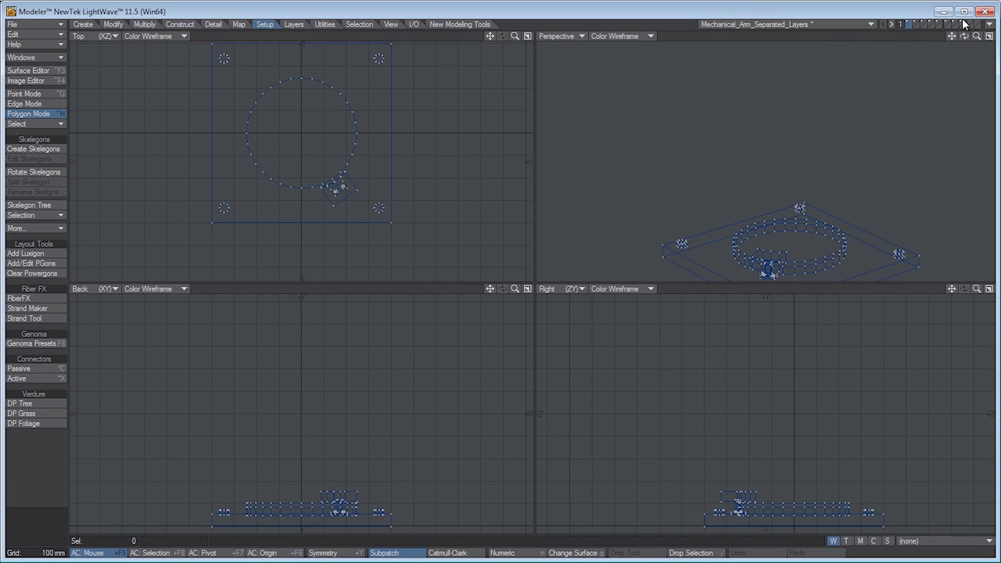
click(963, 23)
key(a)
scroll(894, 130, up, 5)
alt+drag(894, 130, 820, 92)
scroll(910, 355, up, 8)
alt+drag(845, 501, 810, 377)
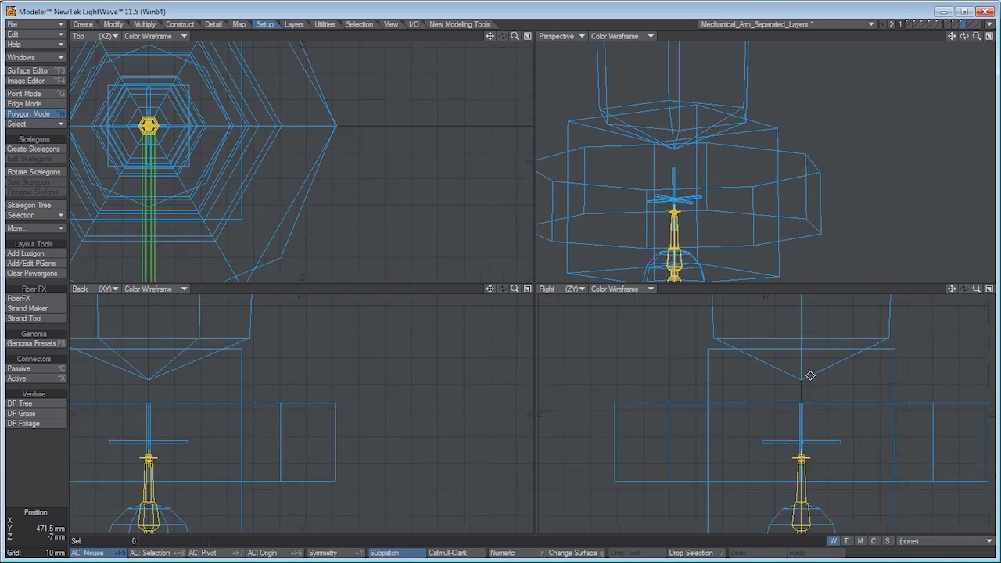
scroll(811, 375, up, 1)
key(ctrl+g)
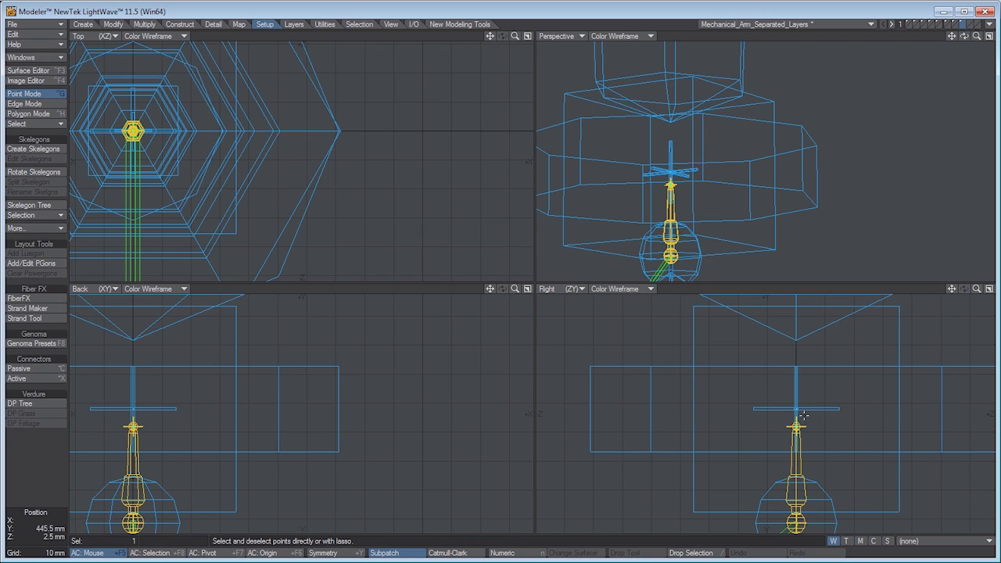
click(797, 410)
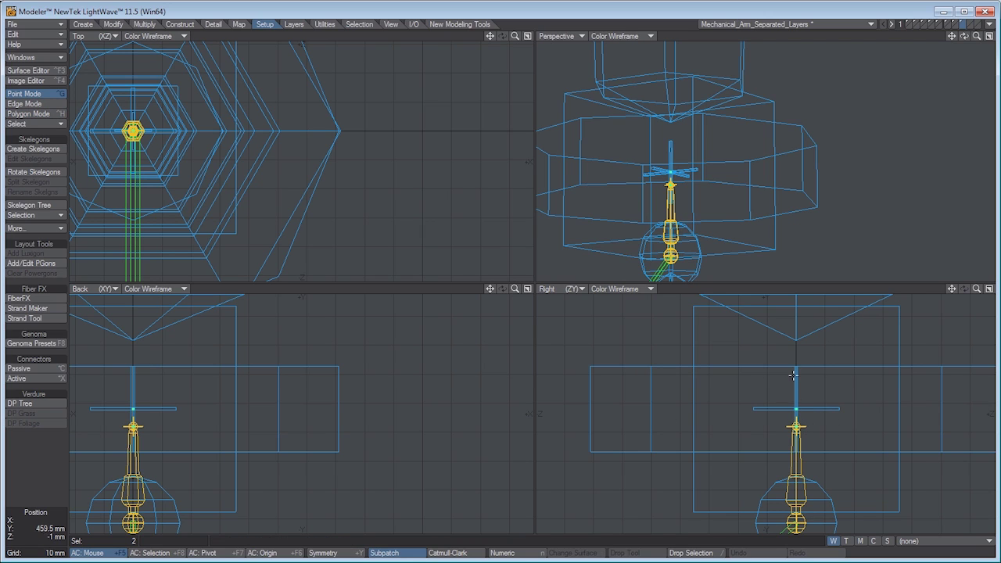
key(/)
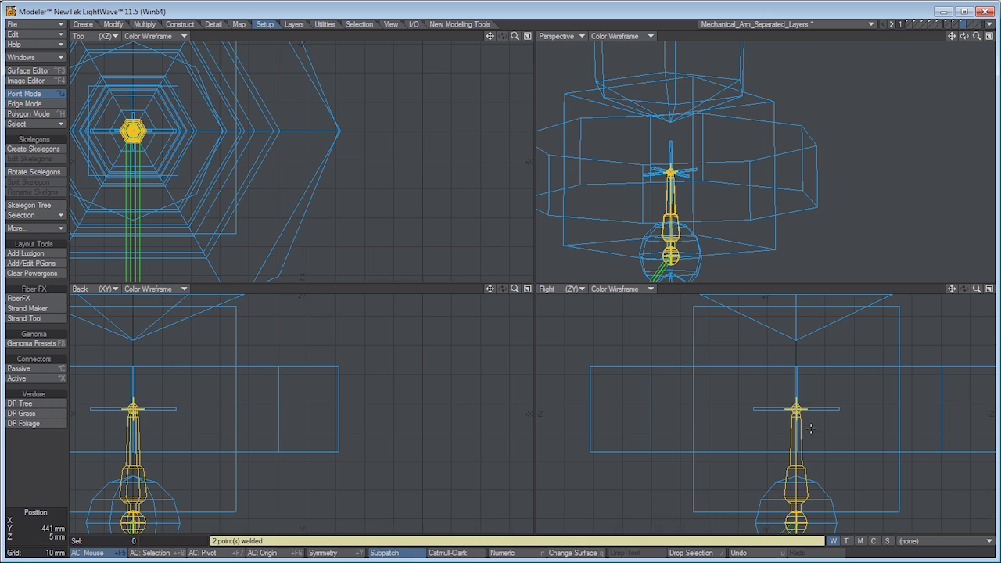
key(a)
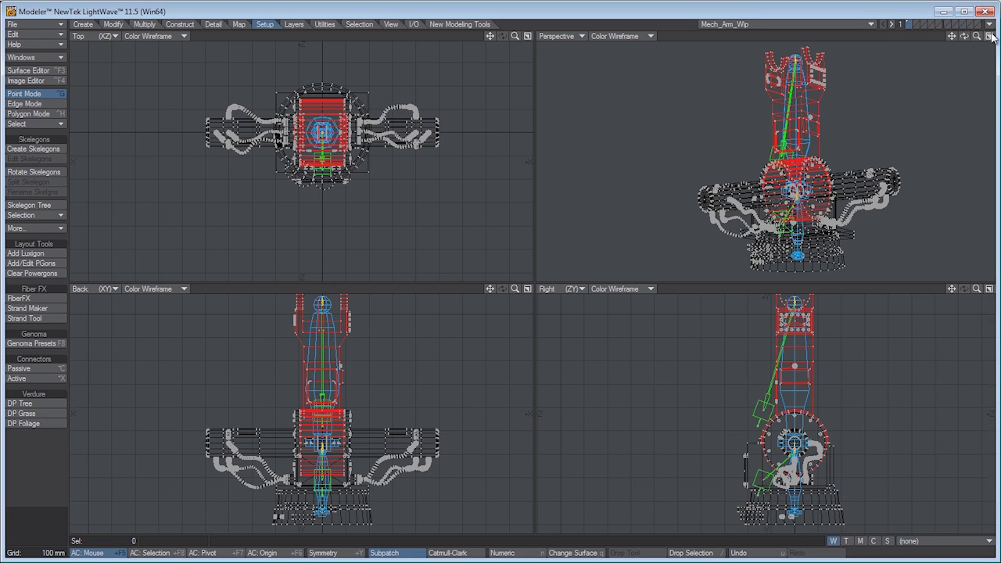
- Switch to Layout, update the rig, and rotate the turret control to a bank of about -39° and the lower arm control to a pitch of about 64°
key(F12)
click(30, 153)
click(501, 299)
drag(501, 300, 547, 291)
click(518, 230)
drag(516, 206, 519, 234)
- Disable heading and pitch rotation on the turret control, and heading and bank rotation on the lower arm control
click(501, 299)
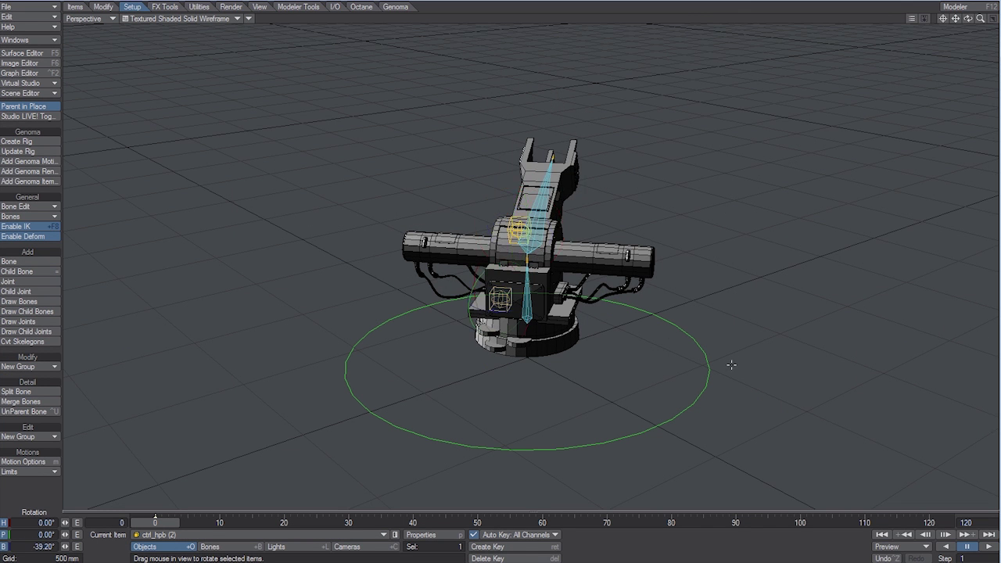
drag(731, 365, 665, 344)
key(ctrl+z)
click(4, 523)
click(4, 535)
click(517, 233)
click(4, 523)
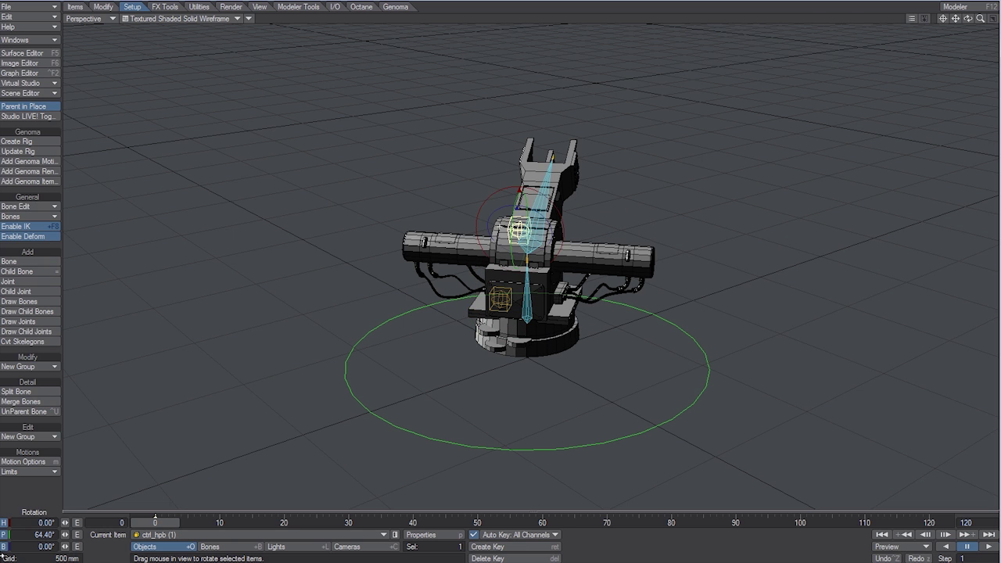
click(4, 546)
- Pitch the lower arm control to about 51° and bank the turret control to about -102°
drag(591, 258, 590, 195)
click(501, 300)
drag(602, 313, 480, 318)
- Rotate the lower arm control's pitch at frame 50 and return to frame 0
click(477, 523)
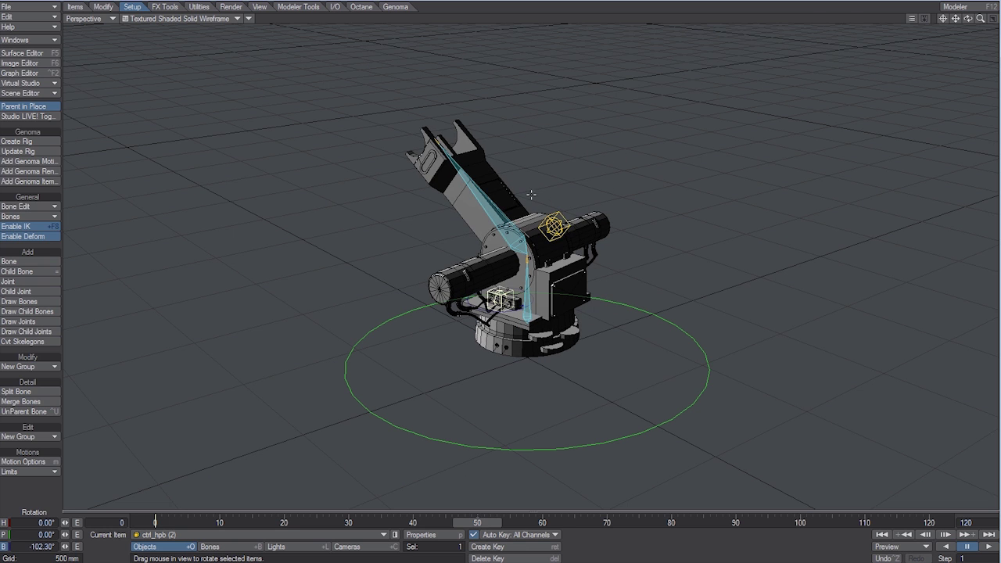
click(553, 227)
drag(554, 254, 554, 207)
drag(477, 522, 155, 522)
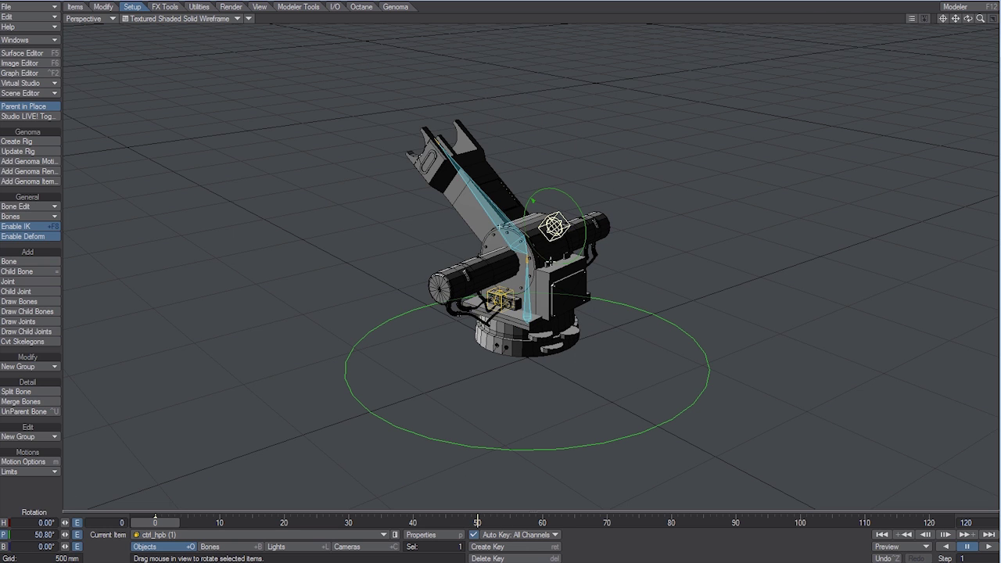
- Animate the turret control's bank, setting about -6° at frame 0 and turning the turret the other way at frame 50
click(500, 300)
drag(500, 305, 599, 308)
drag(155, 523, 477, 523)
drag(595, 313, 477, 313)
drag(477, 522, 155, 522)
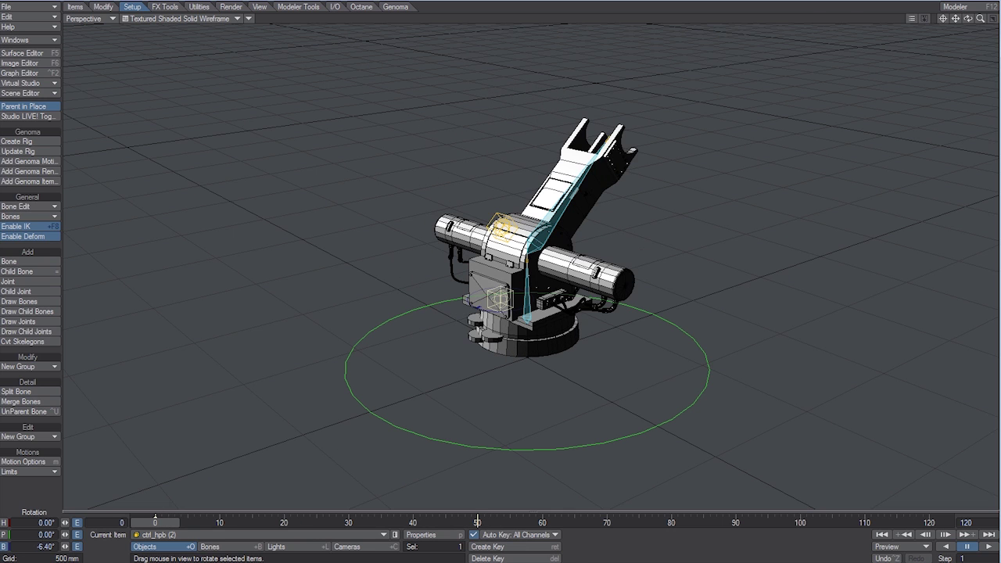
- Switch to Modeler and show layer 6 of Mechanical_Arm_Separated_Layers
click(980, 8)
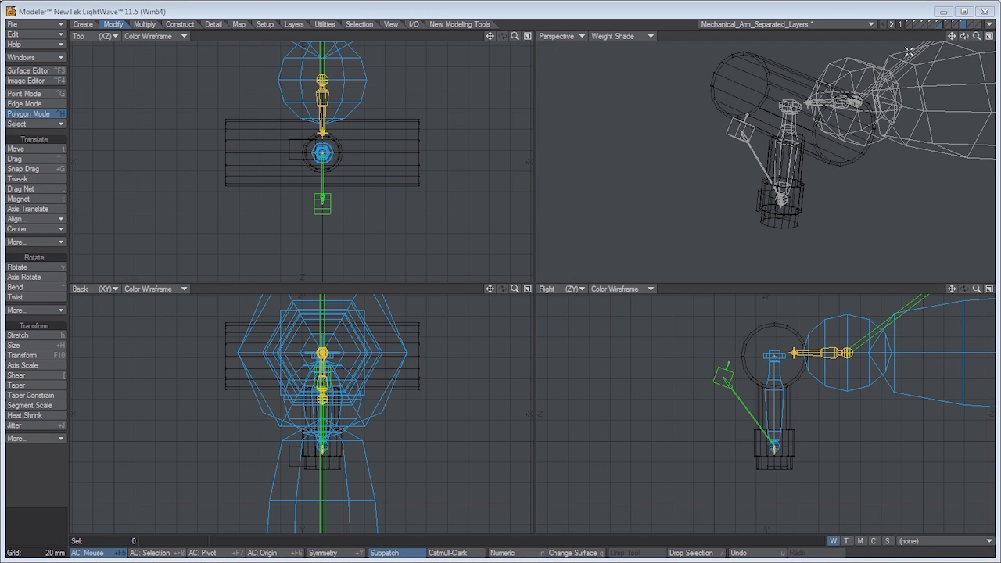
click(947, 26)
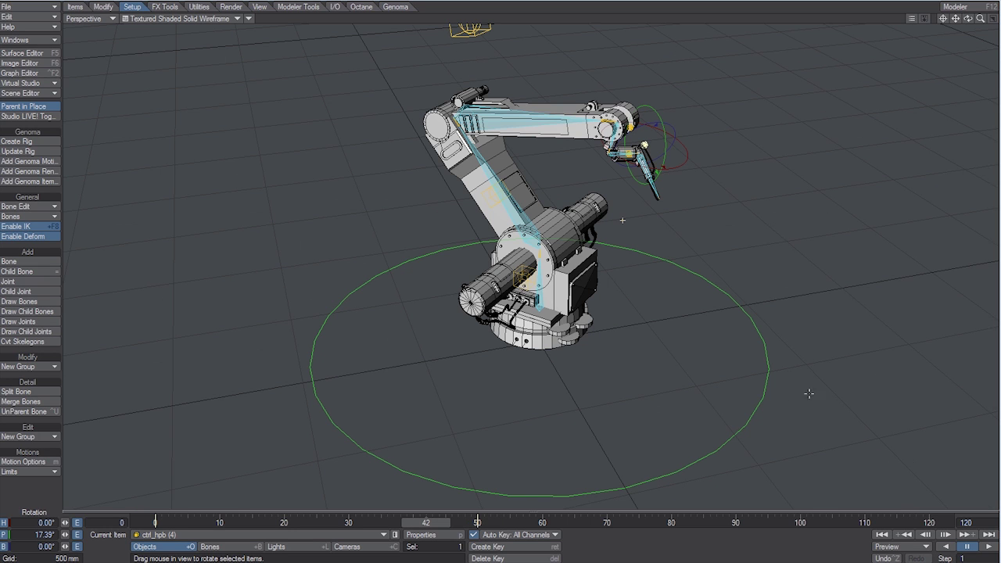
- Switch to Modeler and select the skelegon that leads to the lower arm's control in Mech_Arm_Wip
click(955, 6)
alt+shift+drag(710, 248, 672, 330)
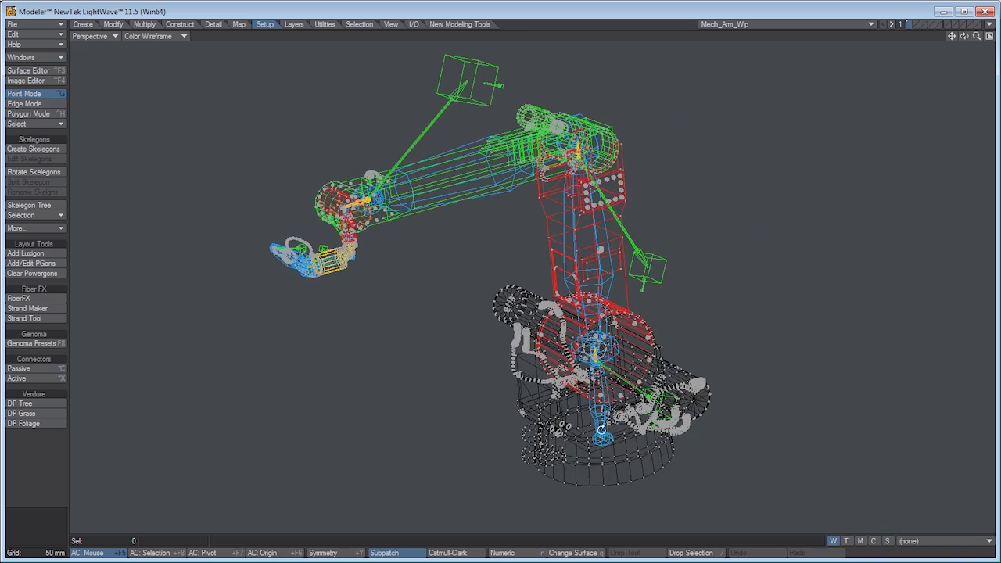
alt+drag(601, 429, 471, 380)
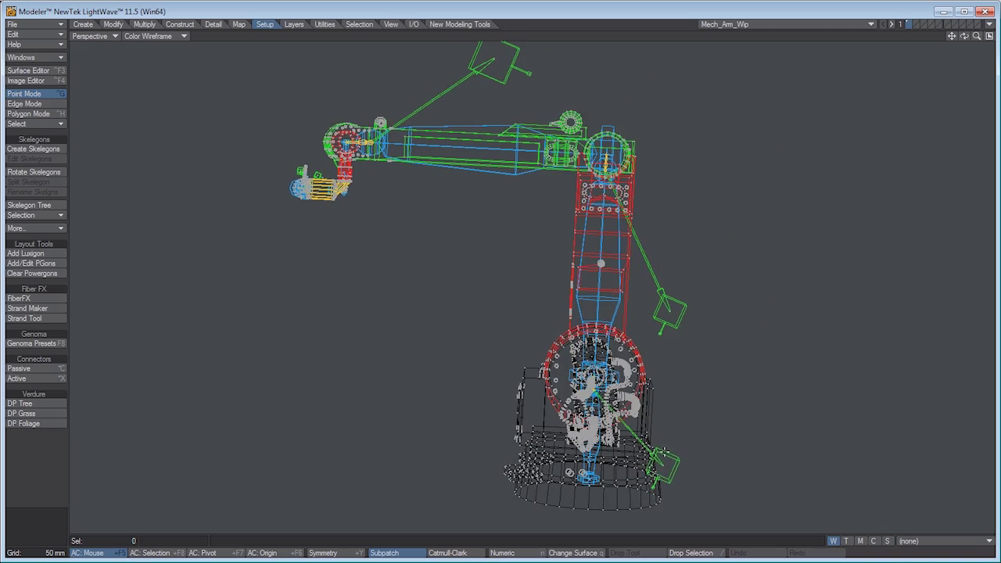
alt+drag(673, 452, 596, 305)
key(space)
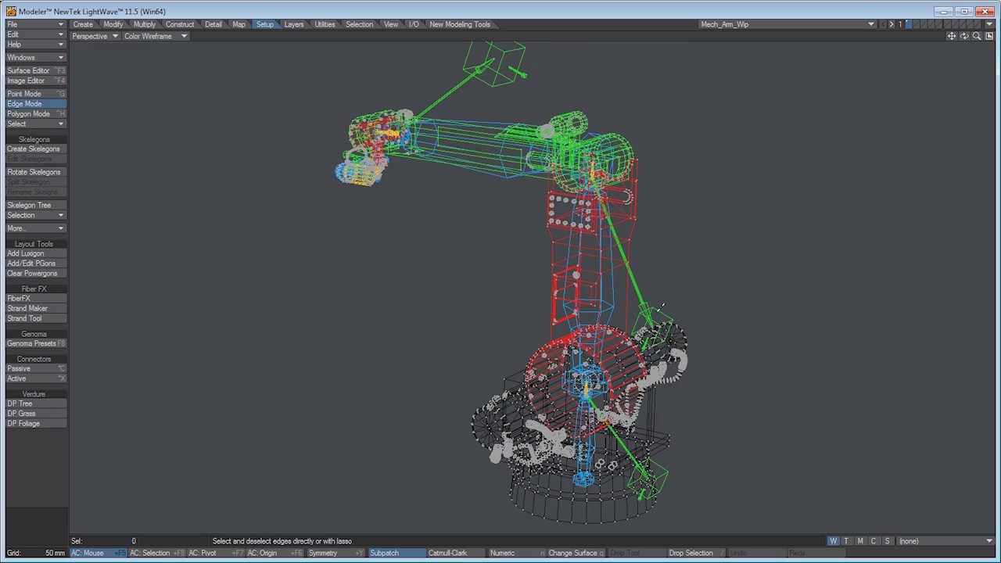
key(space)
click(661, 303)
alt+drag(661, 303, 605, 162)
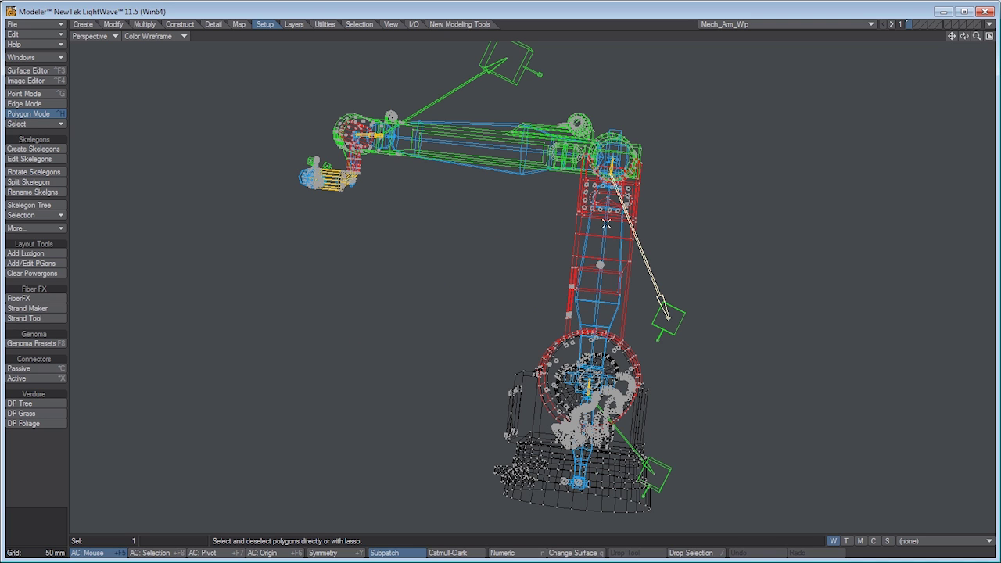
- Switch to Layout and turn on the headlight for the perspective view
click(989, 25)
click(915, 37)
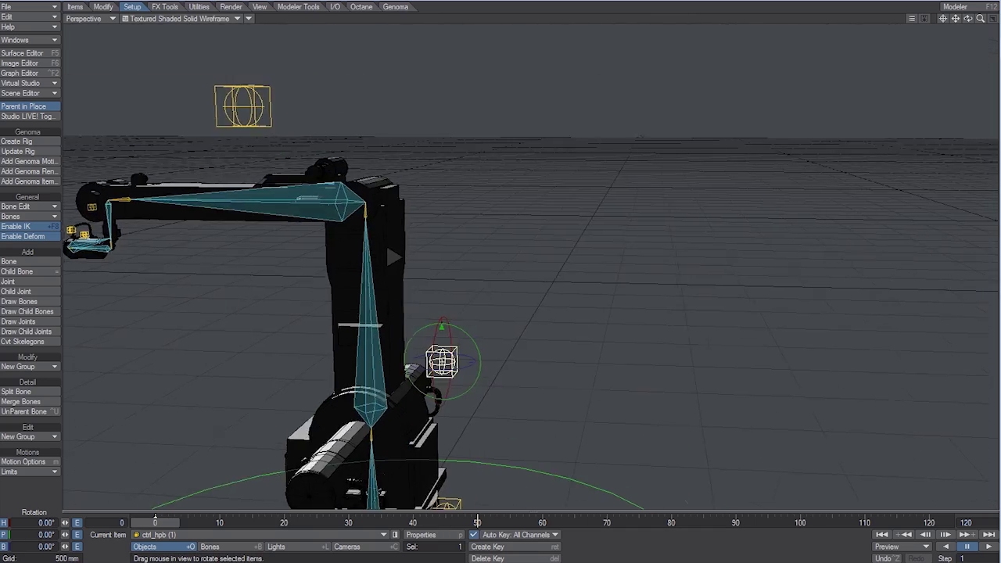
click(249, 18)
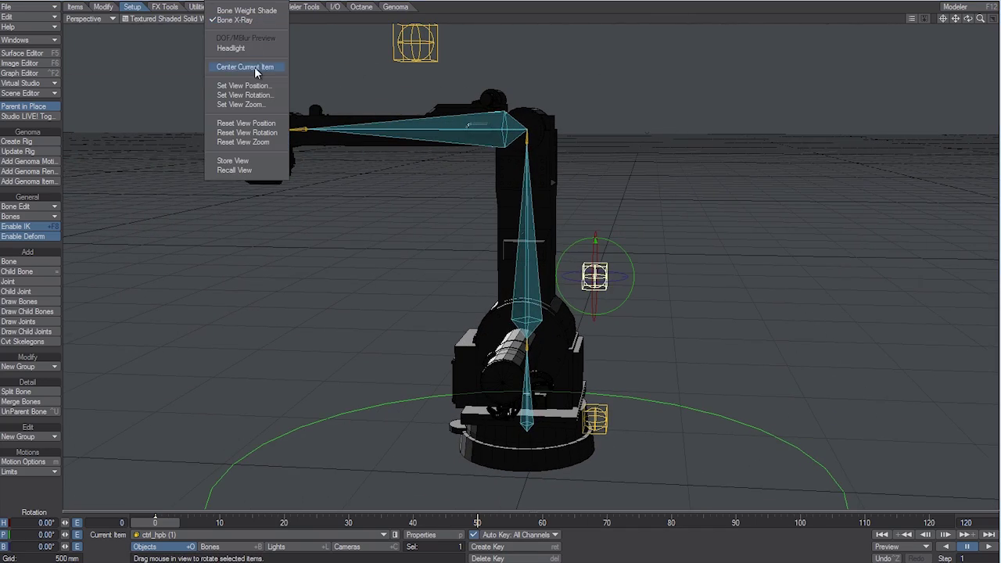
click(261, 9)
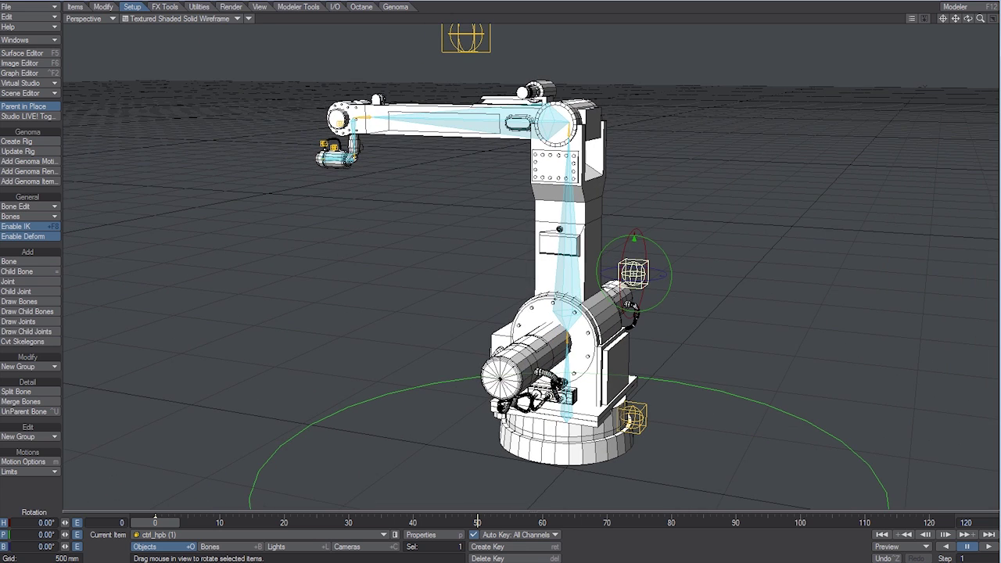
- Select the lower arm control and pitch it to about 14°
key(shift+l)
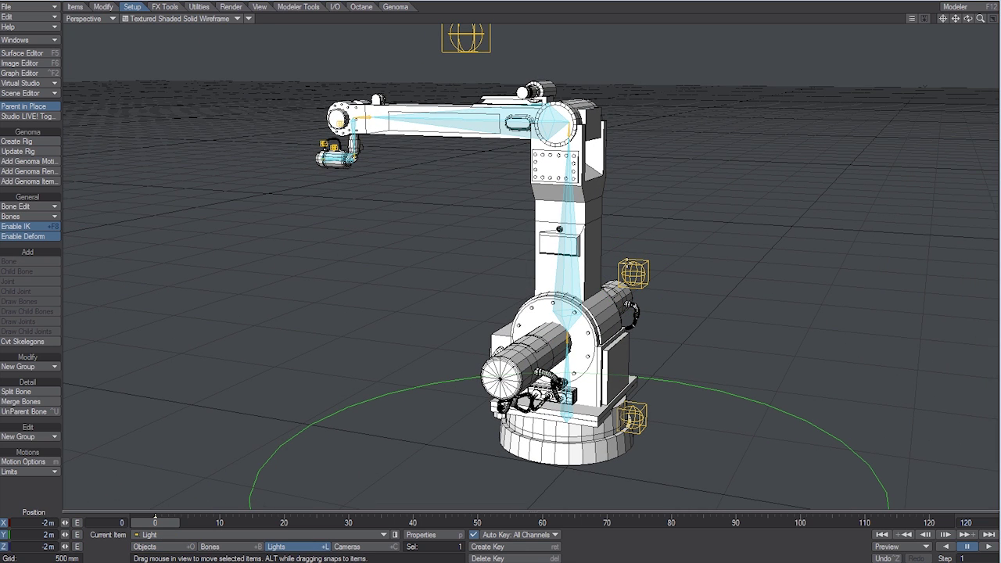
click(634, 273)
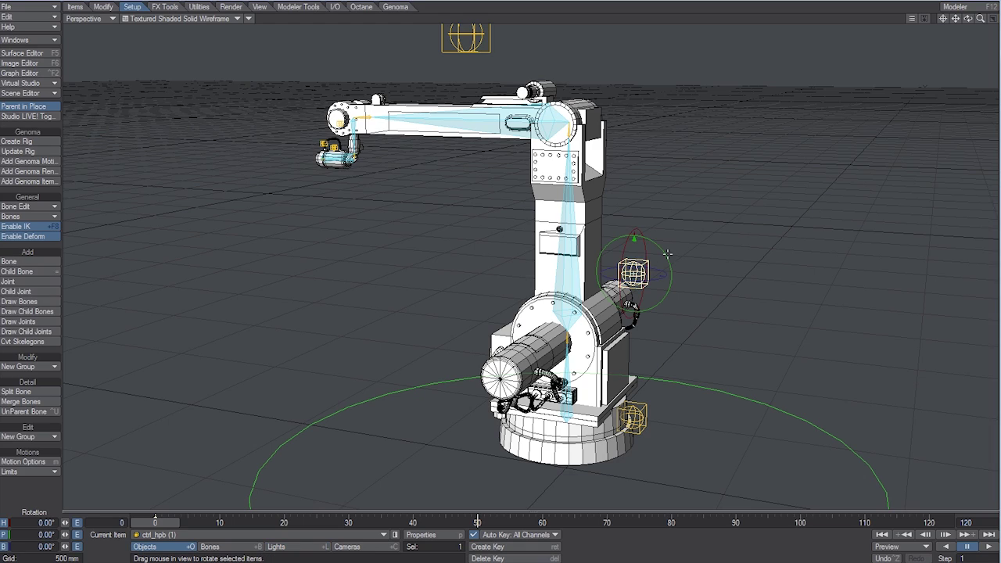
mouse_move(668, 255)
mouse_down()
mouse_move(663, 248)
mouse_move(671, 265)
mouse_move(662, 247)
mouse_up()
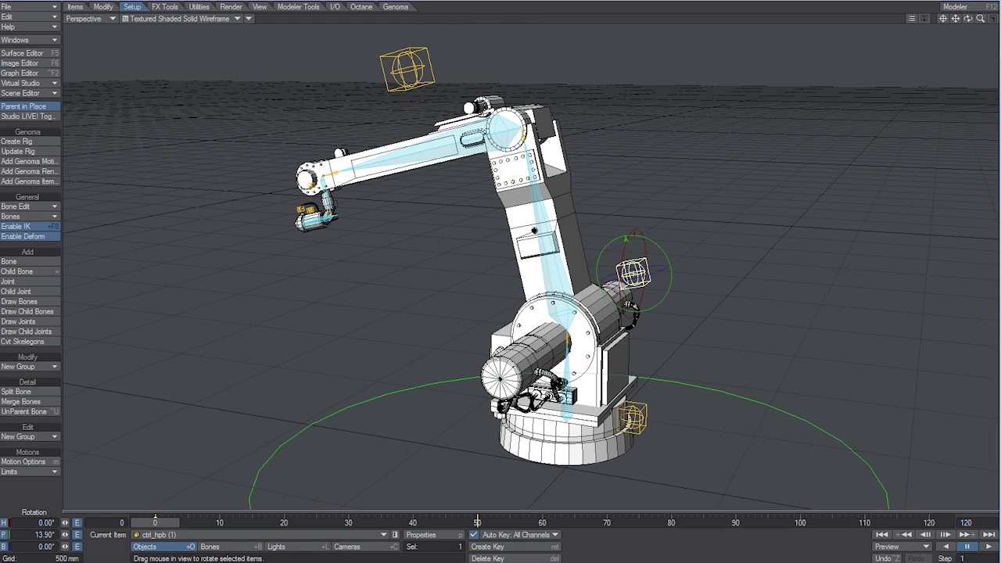
- Set the perspective view to Front Face Wireframe and examine the lower arm control's position around the rig
click(554, 270)
key(y)
alt+drag(641, 344, 395, 289)
click(178, 21)
click(187, 0)
alt+drag(438, 59, 205, 118)
click(614, 259)
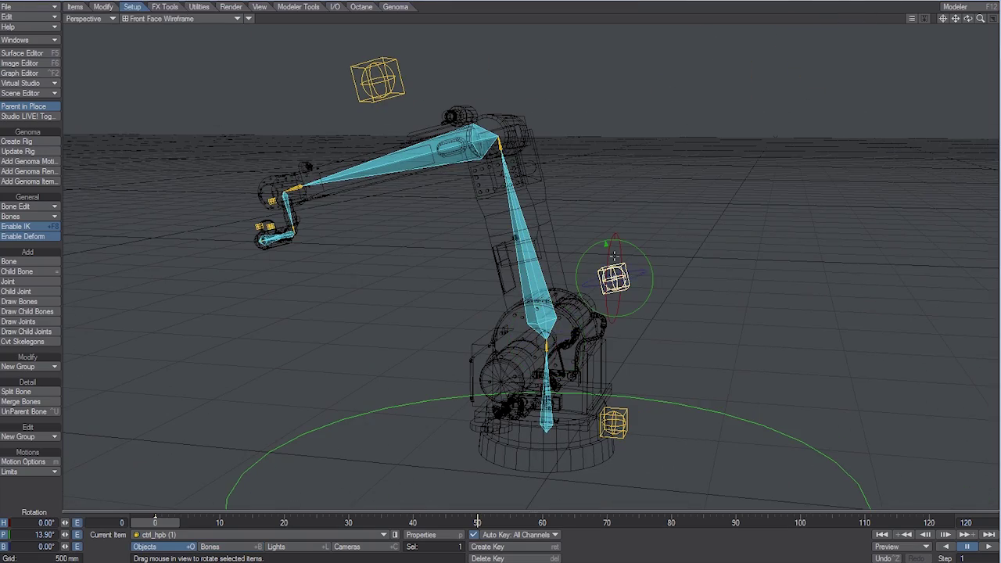
alt+drag(687, 322, 219, 117)
- Switch to Modeler and move the lower arm's control well out to the side of the arm, roughly level with the middle of the lower arm
key(F12)
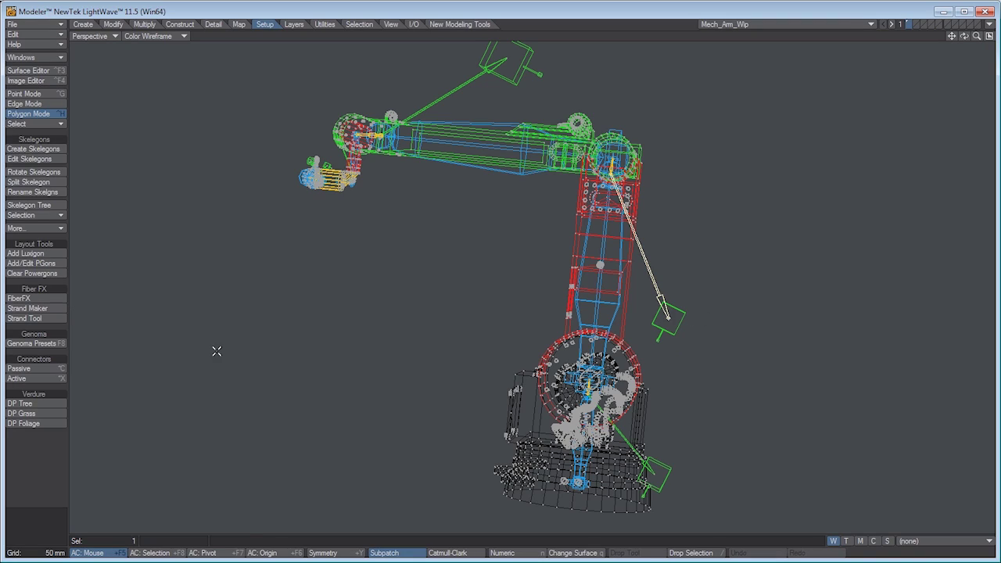
key(KP_0)
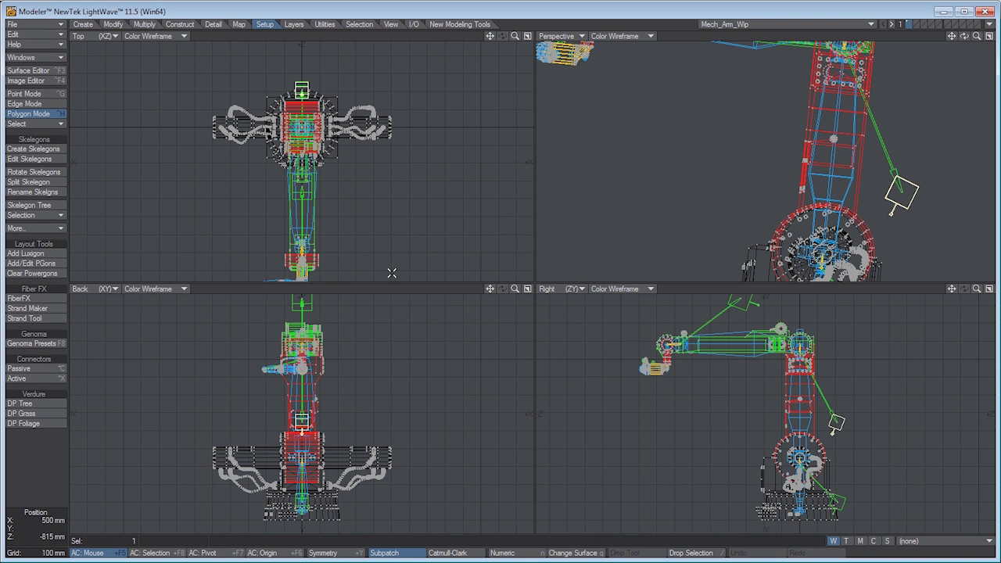
key(t)
drag(391, 273, 530, 310)
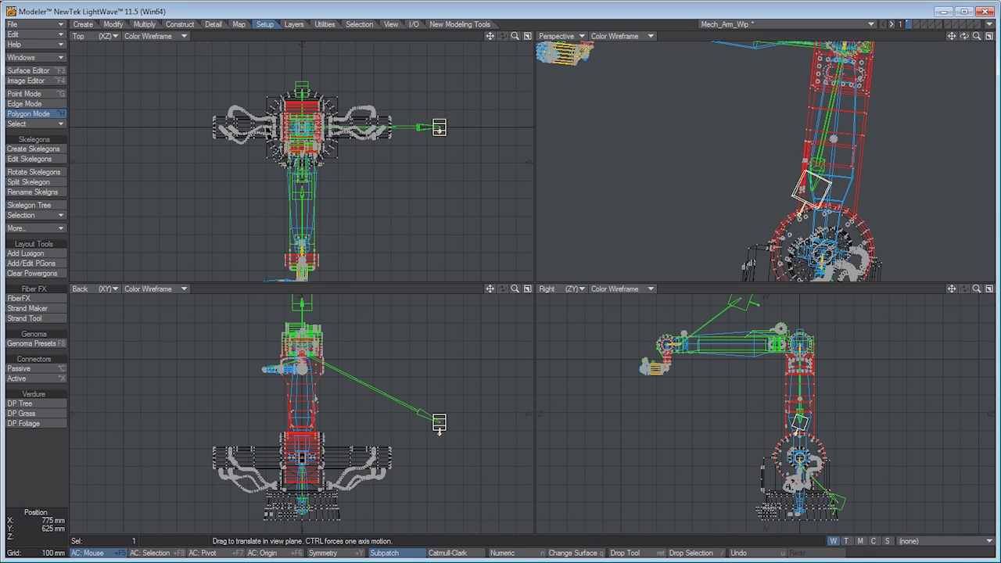
drag(442, 424, 378, 407)
drag(474, 255, 532, 256)
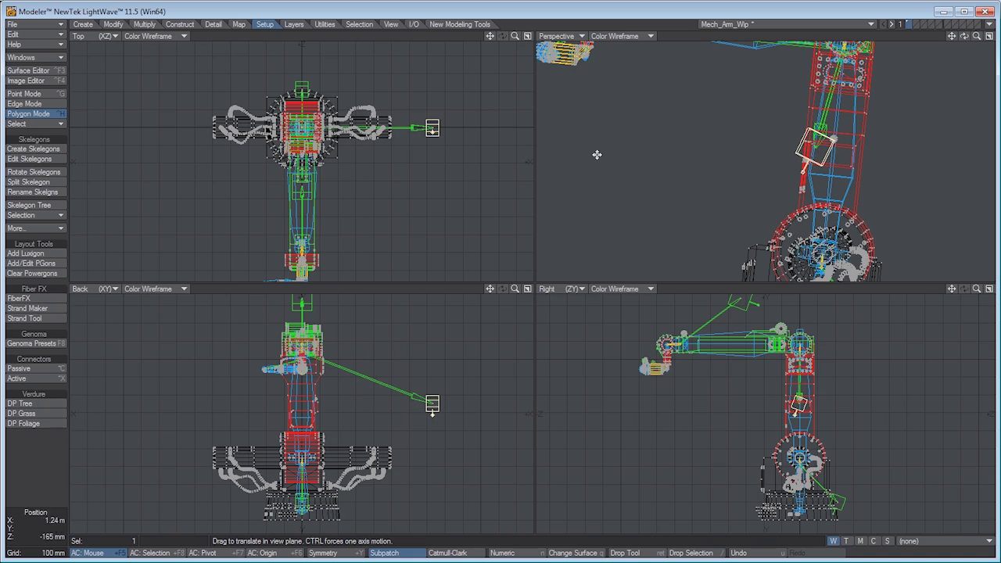
- Switch to Layout, update the rig with the repositioned lower arm control, and select the lower arm bone
alt+drag(597, 154, 796, 222)
ctrl+alt+drag(796, 222, 844, 262)
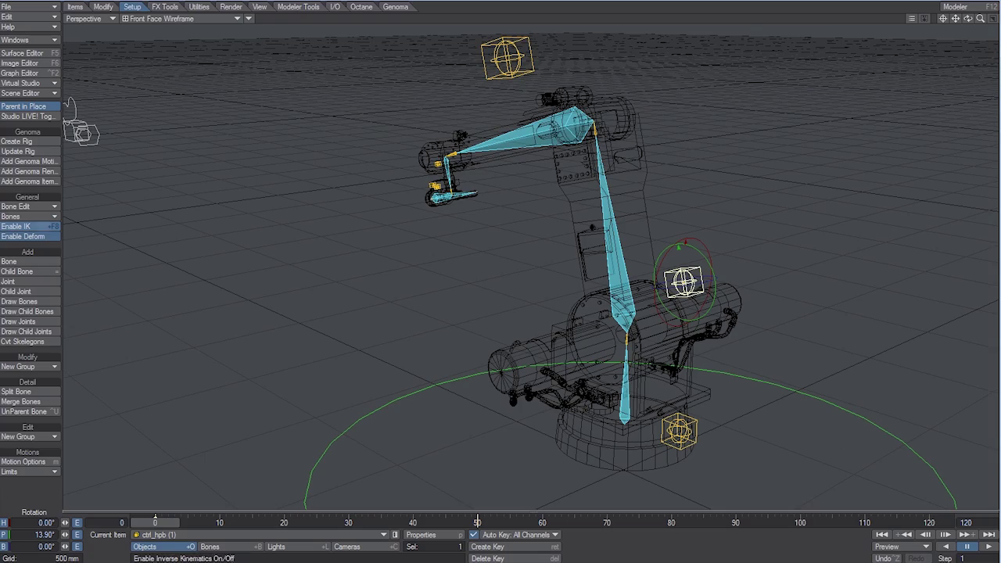
click(24, 152)
click(434, 279)
alt+drag(434, 279, 507, 341)
key(shift+b)
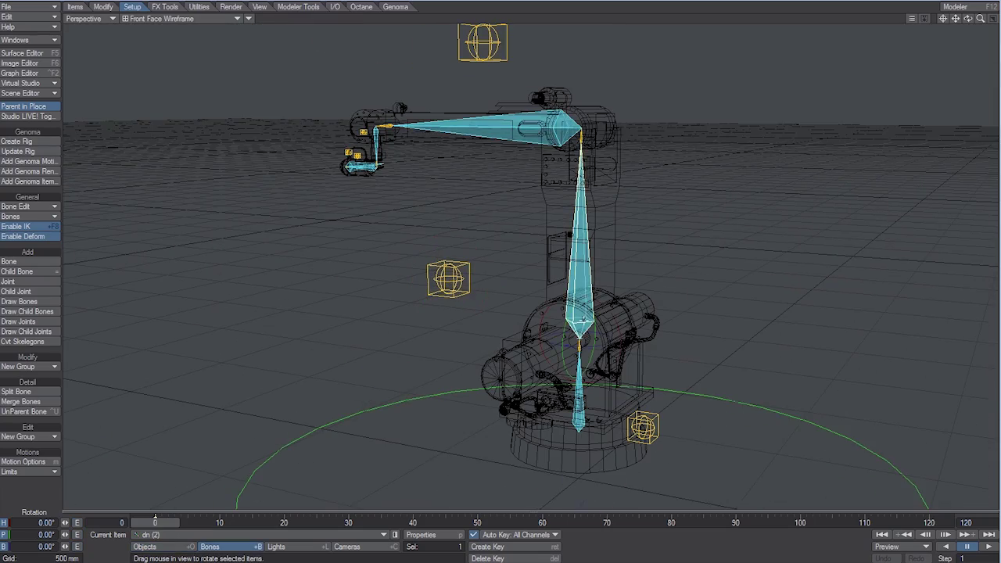
- Try rotating the lower arm control beside the arm and undo the rotation
alt+drag(663, 345, 587, 196)
click(583, 188)
click(419, 264)
drag(453, 244, 453, 250)
key(ctrl+z)
alt+drag(469, 210, 220, 117)
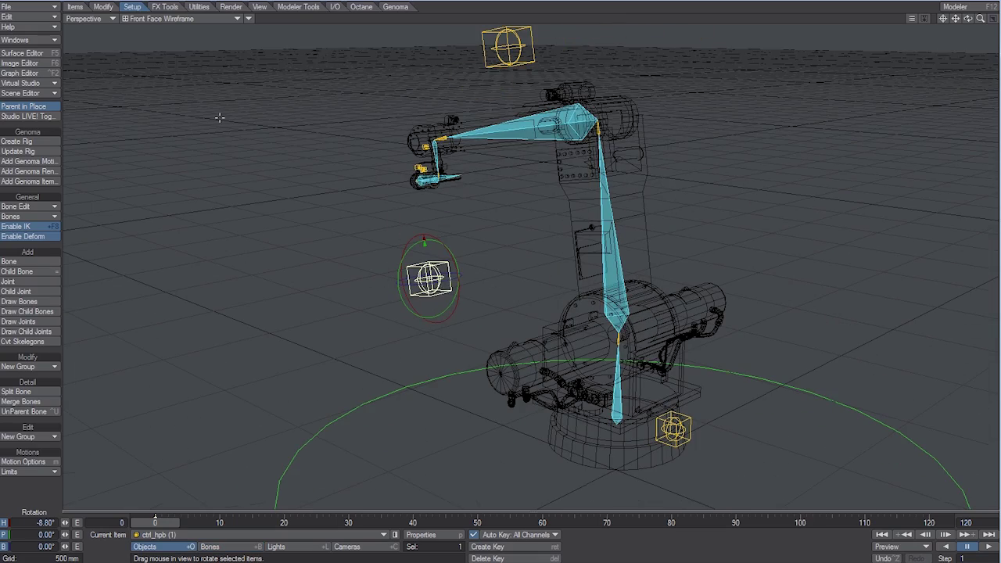
- In Modeler, move the lower arm control diagonally in front of and beside the arm, and update the rig in Layout
key(F12)
key(t)
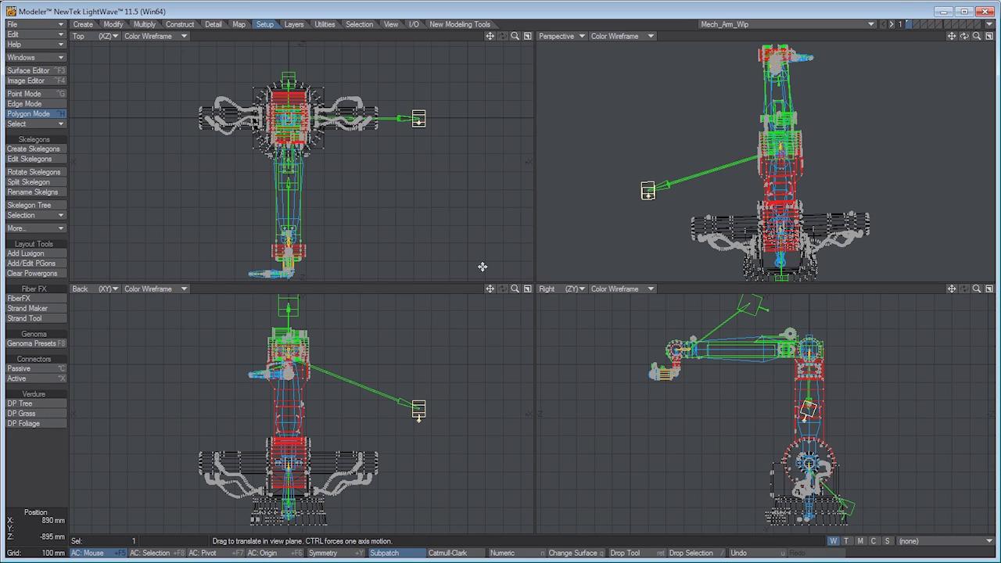
drag(428, 118, 461, 118)
click(989, 24)
click(976, 27)
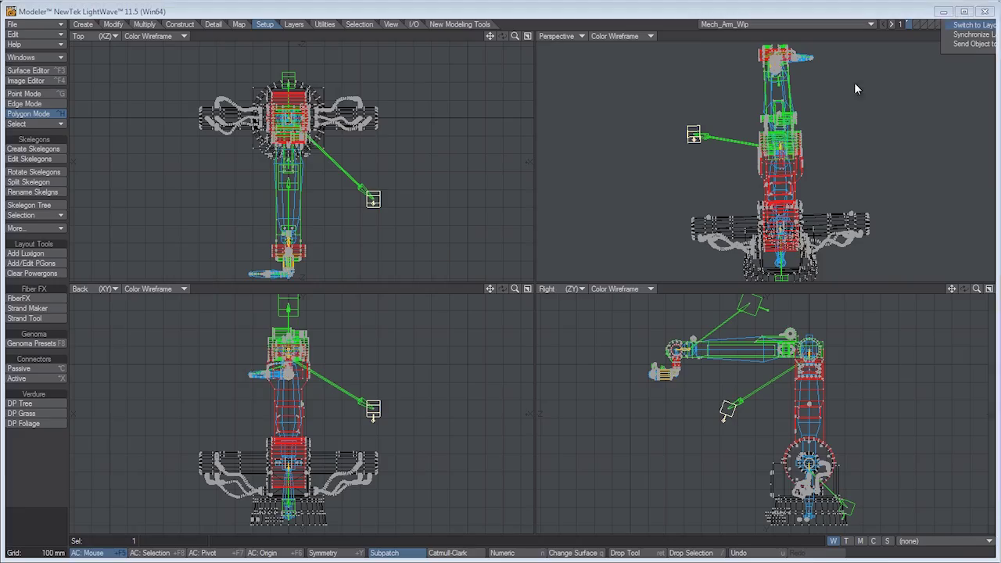
click(16, 152)
- Examine the relocated lower arm control from the top and in perspective, comparing its position with the lower arm bone
key(2)
scroll(693, 292, down, 4)
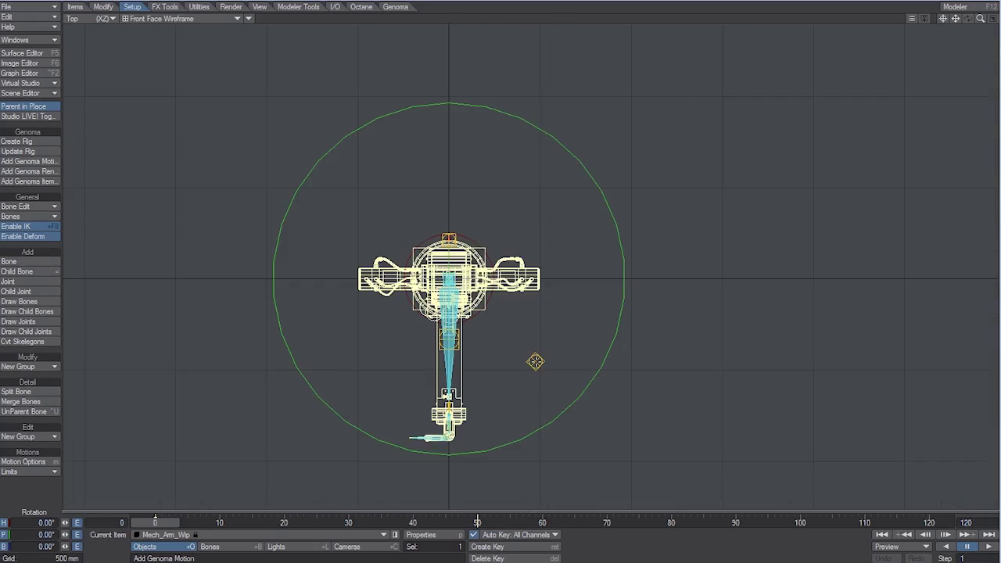
key(4)
scroll(693, 293, up, 4)
alt+drag(693, 292, 782, 297)
alt+drag(219, 119, 235, 129)
click(315, 294)
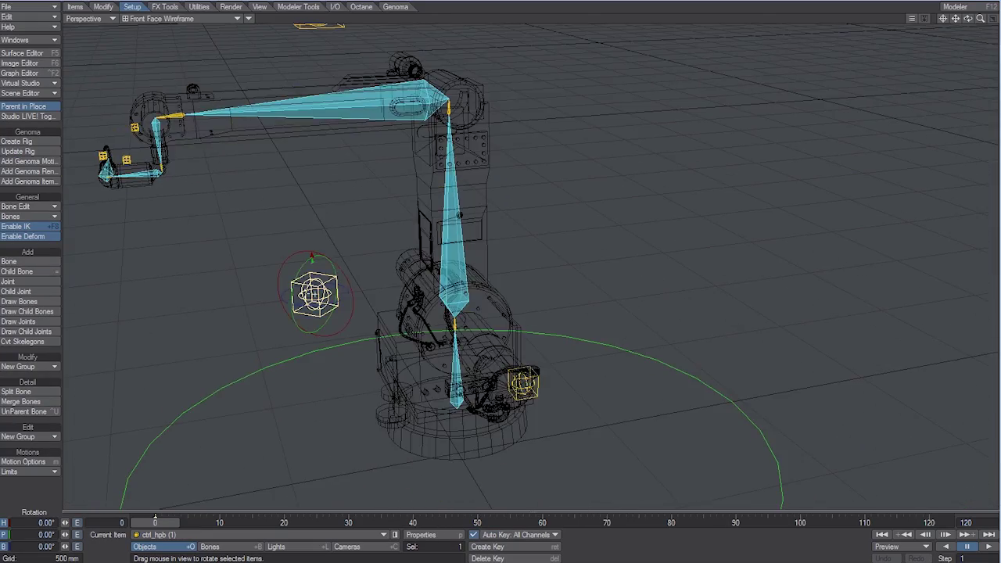
alt+drag(314, 294, 398, 287)
click(454, 249)
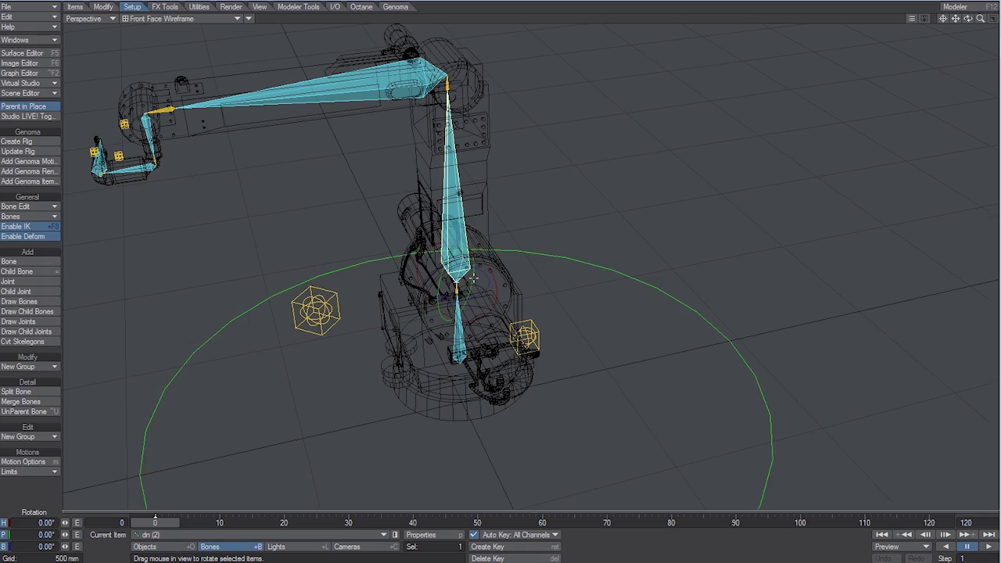
- Try rotating the lower arm control in front of the arm and undo the changes
click(332, 303)
mouse_move(351, 314)
mouse_down()
mouse_move(367, 289)
mouse_move(358, 337)
mouse_move(313, 353)
mouse_move(368, 324)
mouse_up()
key(ctrl+z)
key(ctrl+z)
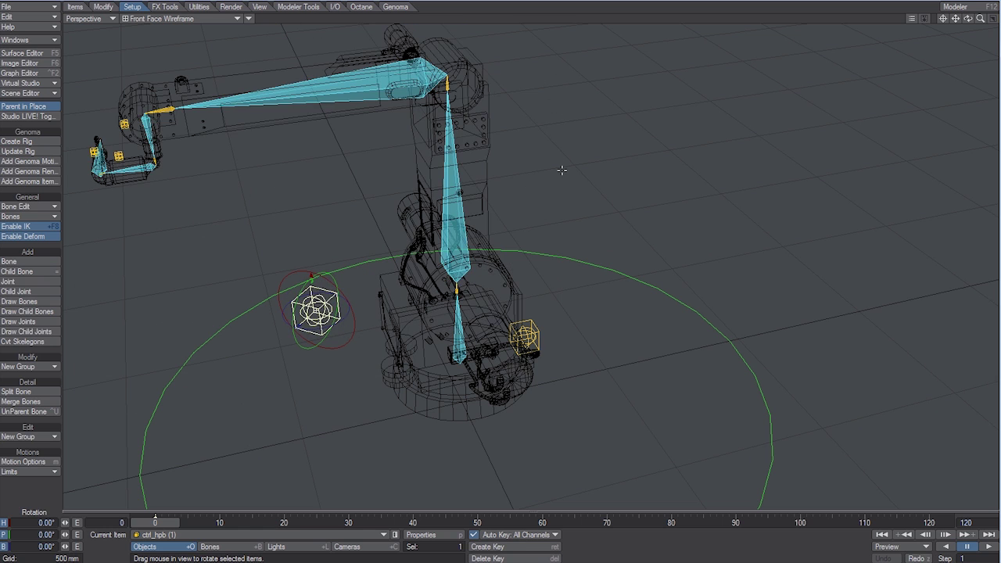
- Switch to Modeler and move the lower arm control behind the arm, centred on it and slightly below the elbow
key(alt+Tab)
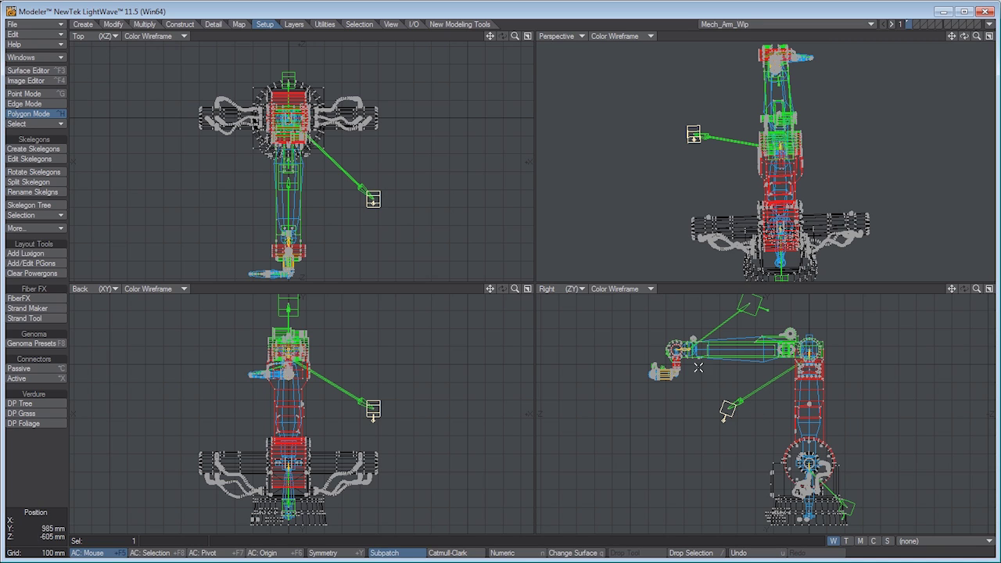
drag(695, 406, 869, 359)
drag(374, 362, 288, 362)
drag(868, 359, 859, 385)
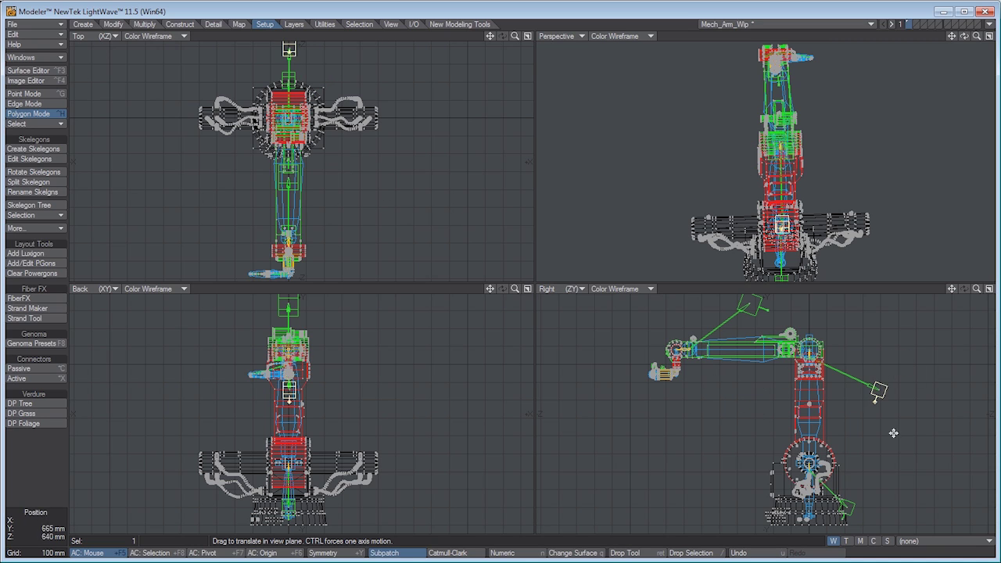
key(Return)
key(slash)
key(a)
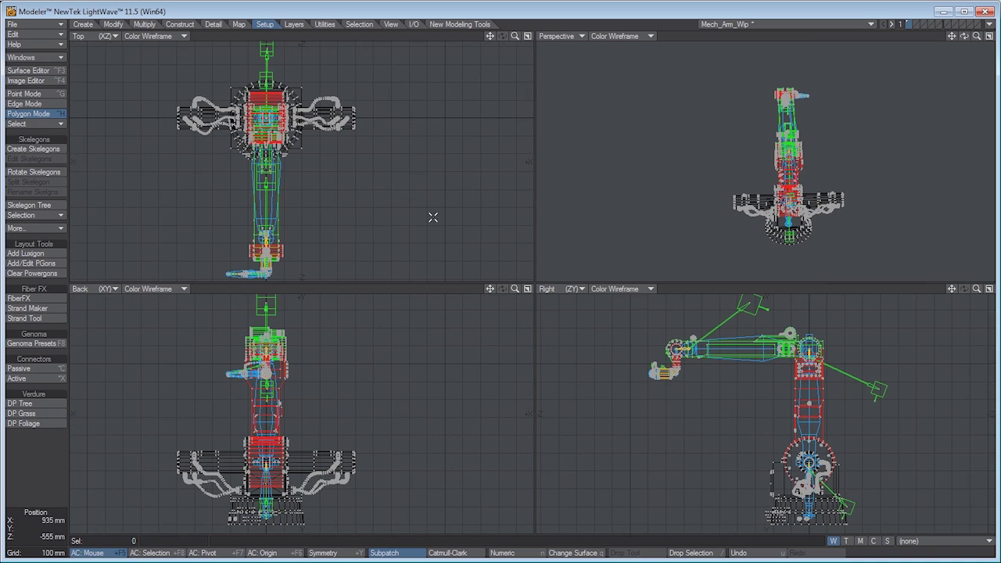
- Mirror the complete arm with its skelegons and controls along X to make a second arm beside it
key(shift+v)
drag(380, 152, 412, 186)
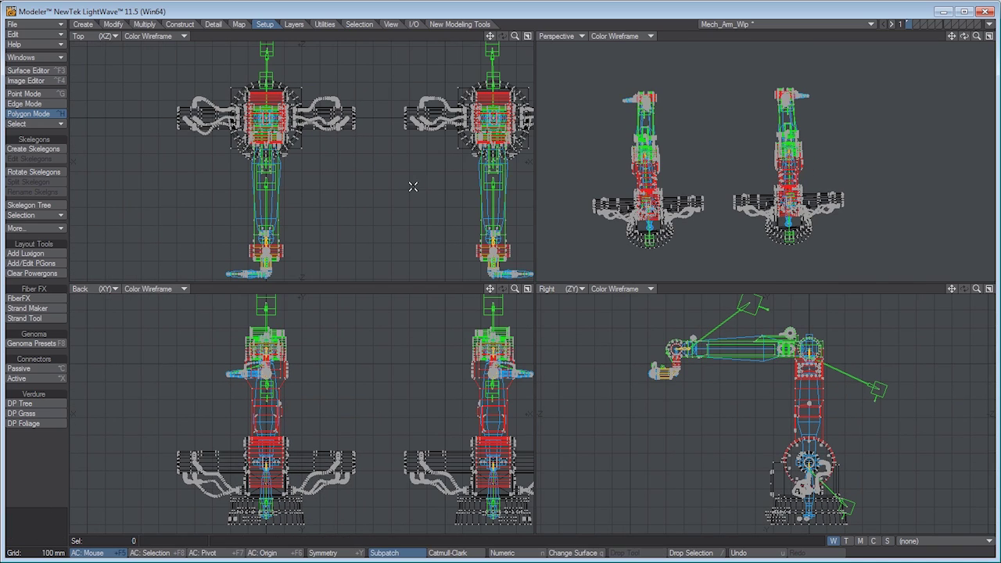
key(F2)
key(a)
drag(965, 36, 923, 49)
drag(952, 36, 915, 52)
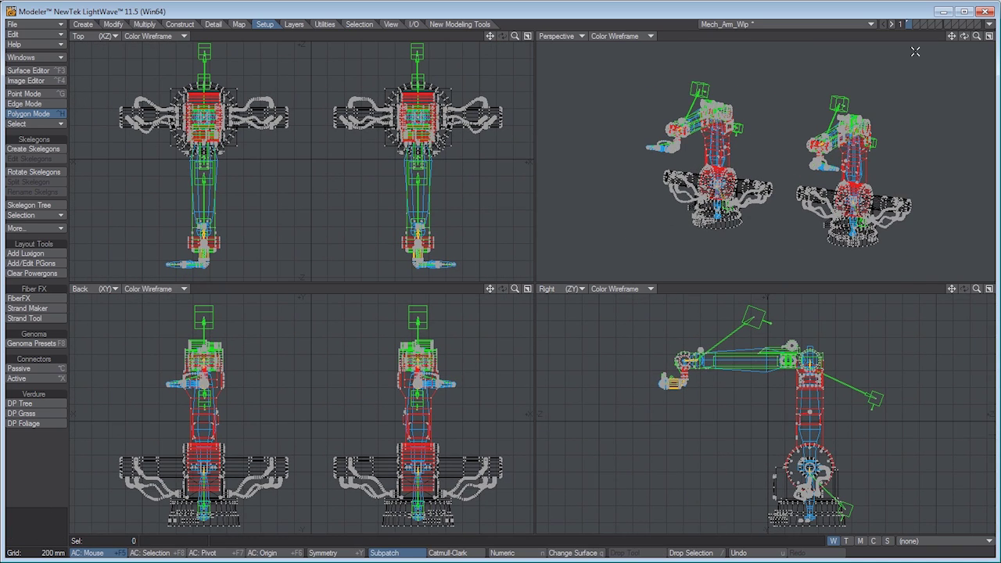
- Switch to Layout and update the rig to include the mirrored arm's bones and controls
click(990, 27)
click(970, 31)
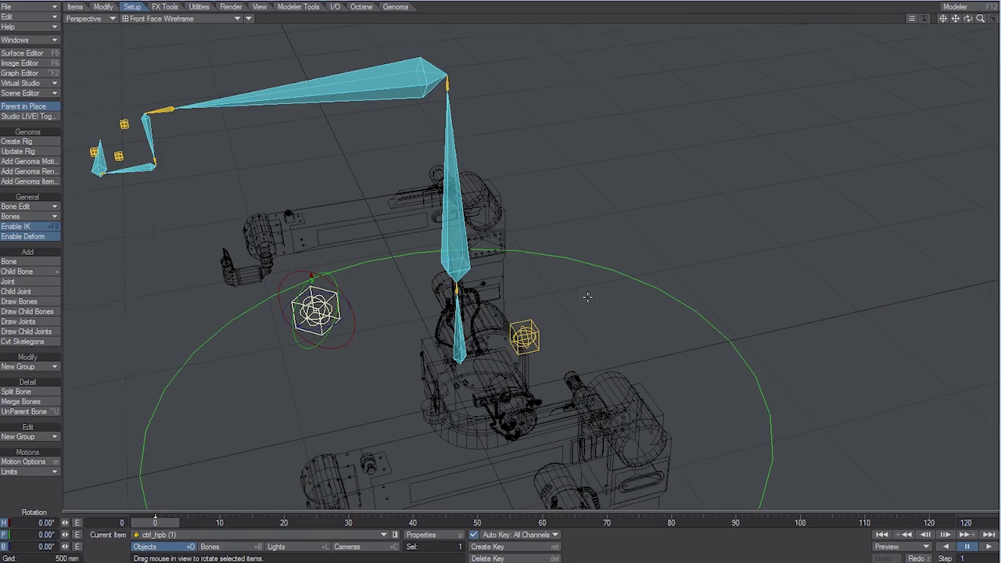
alt+drag(344, 204, 364, 184)
click(19, 151)
alt+drag(270, 117, 221, 117)
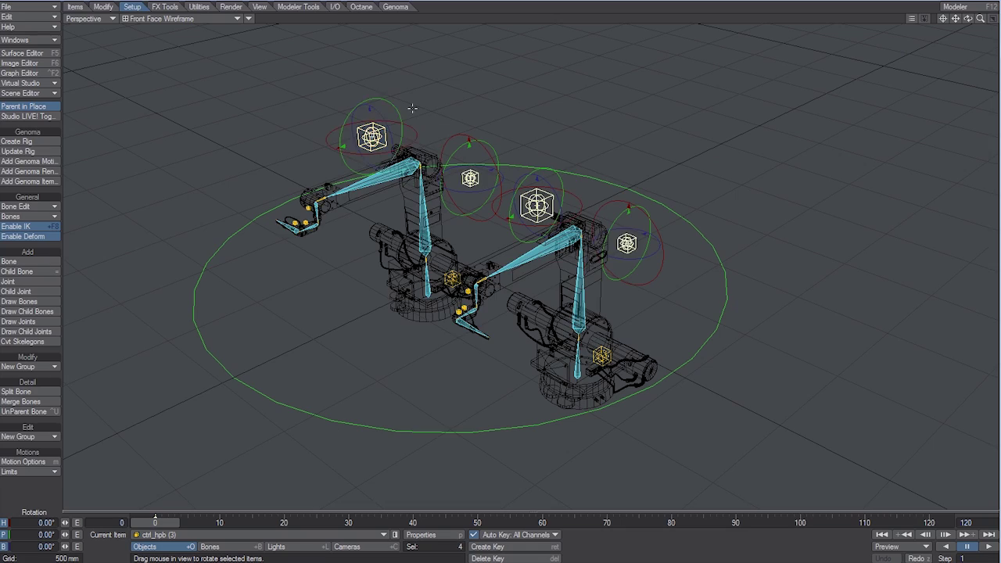
- Pose both arms together, pitching their two upper arm controls to about -64°
drag(412, 108, 371, 142)
click(482, 278)
shift+click(322, 198)
drag(360, 205, 425, 265)
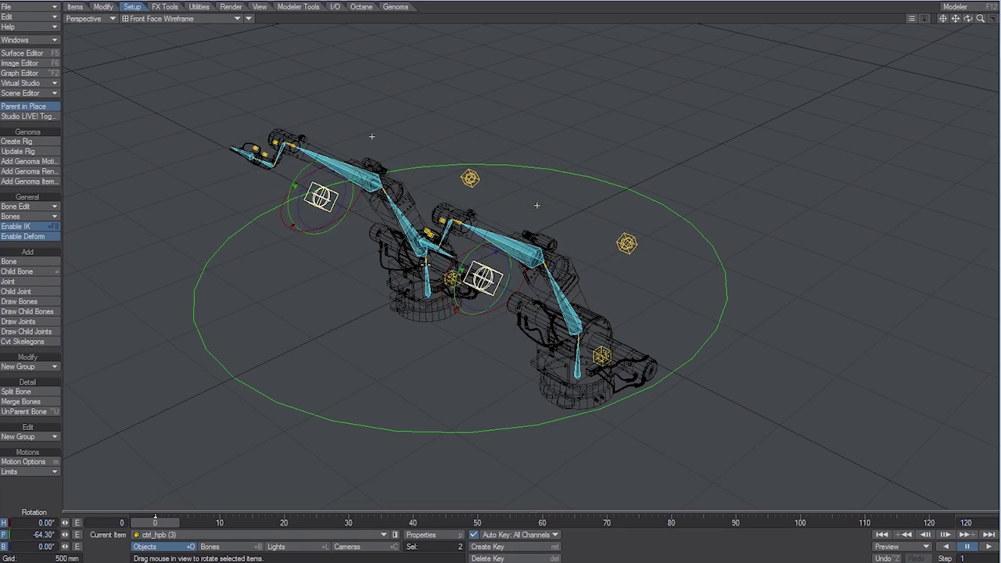
- Select both arms' base controls and bank them together to about 14°
click(451, 278)
shift+click(602, 356)
mouse_move(782, 455)
right_down()
mouse_move(796, 461)
mouse_move(770, 454)
mouse_move(795, 462)
right_up()
- Switch to Modeler, select the whole second arm with its controls, and rotate it diagonally in the top view
key(alt+Tab)
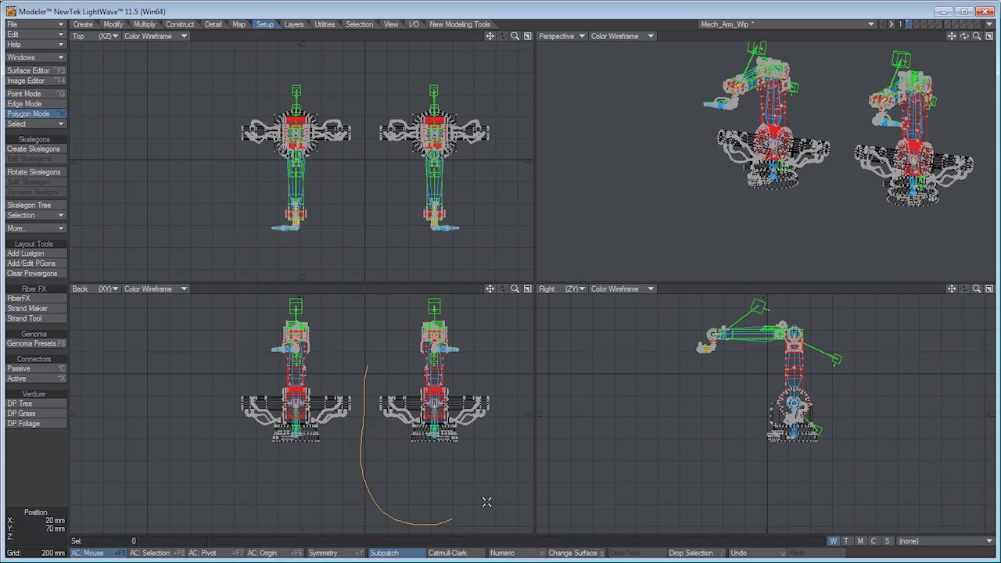
right_drag(486, 502, 392, 303)
key(y)
mouse_move(429, 141)
mouse_down()
mouse_move(471, 141)
mouse_move(466, 167)
mouse_up()
key(t)
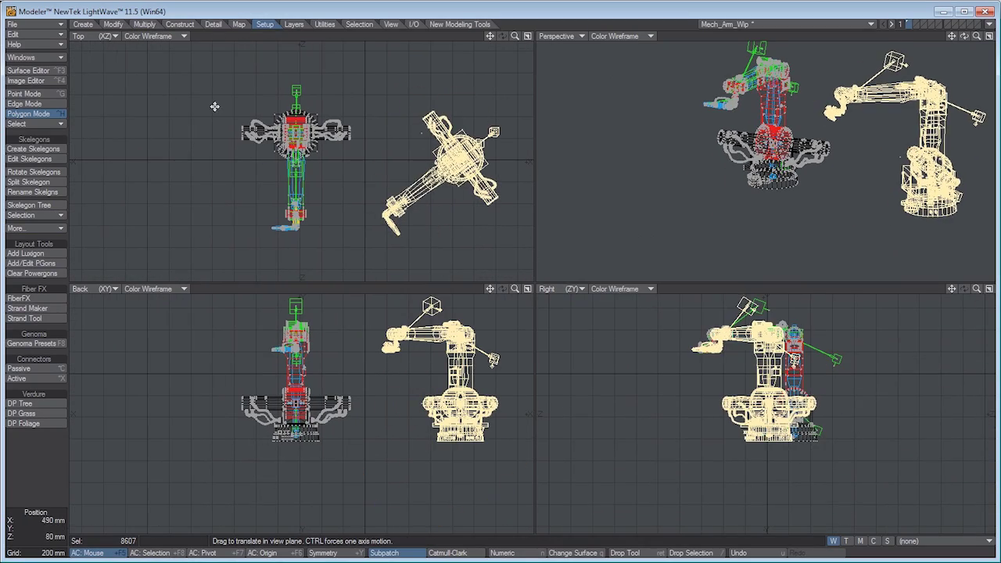
- Inspect the rotated second arm's base skelegons up close in Modeler and update the rig in Layout
click(38, 457)
key(g)
scroll(452, 161, up, 5)
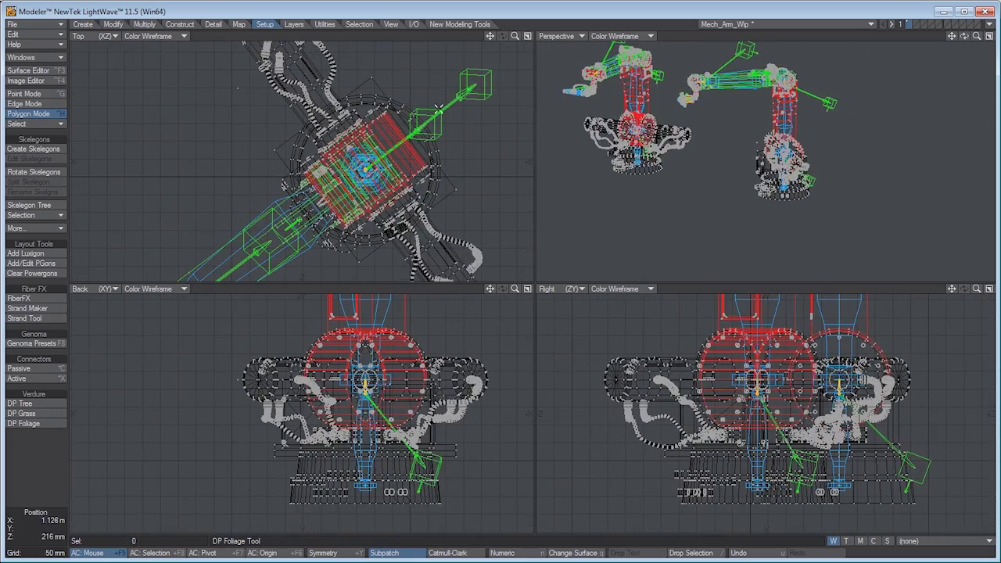
alt+drag(704, 117, 771, 125)
scroll(771, 125, down, 2)
alt+shift+drag(770, 125, 865, 151)
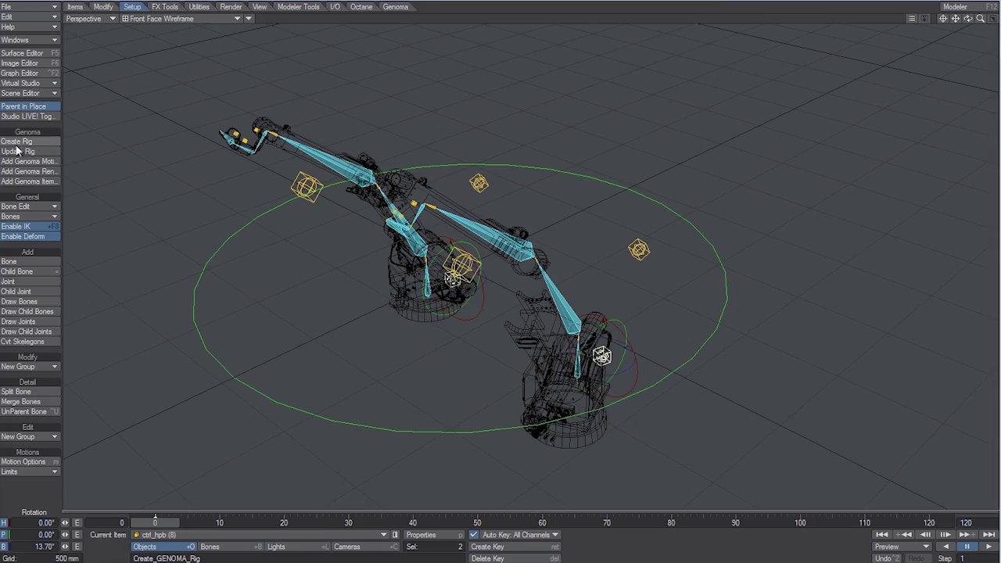
click(18, 151)
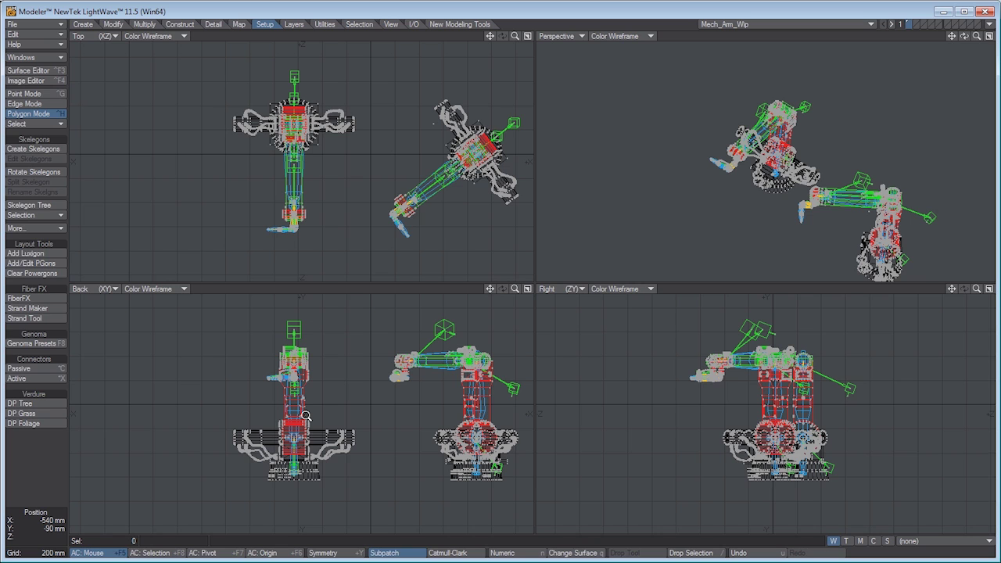
- In Modeler, undo the second arm's rotation and the mirroring, leaving only the original arm
key(u)
key(u)
key(u)
key(u)
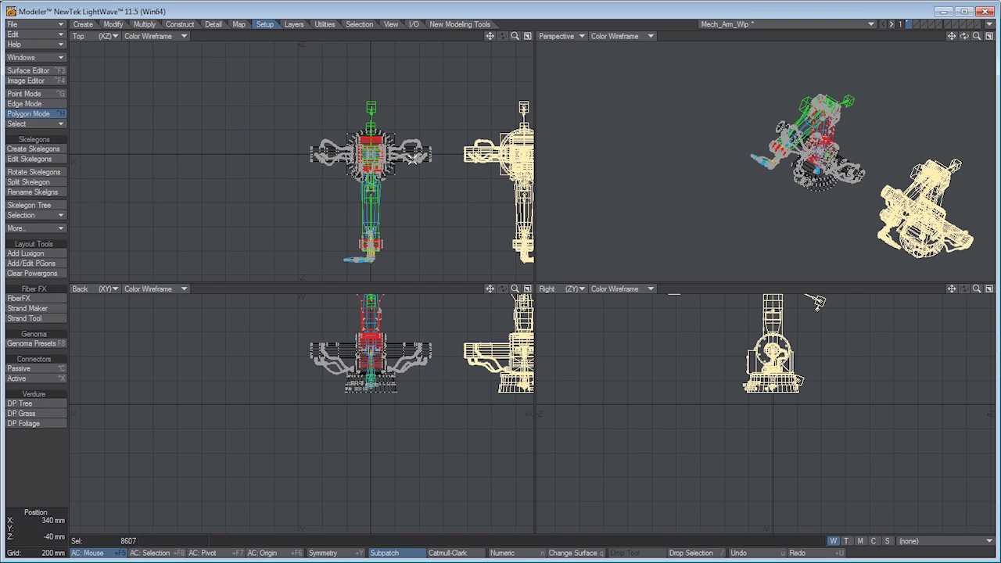
scroll(861, 139, down, 1)
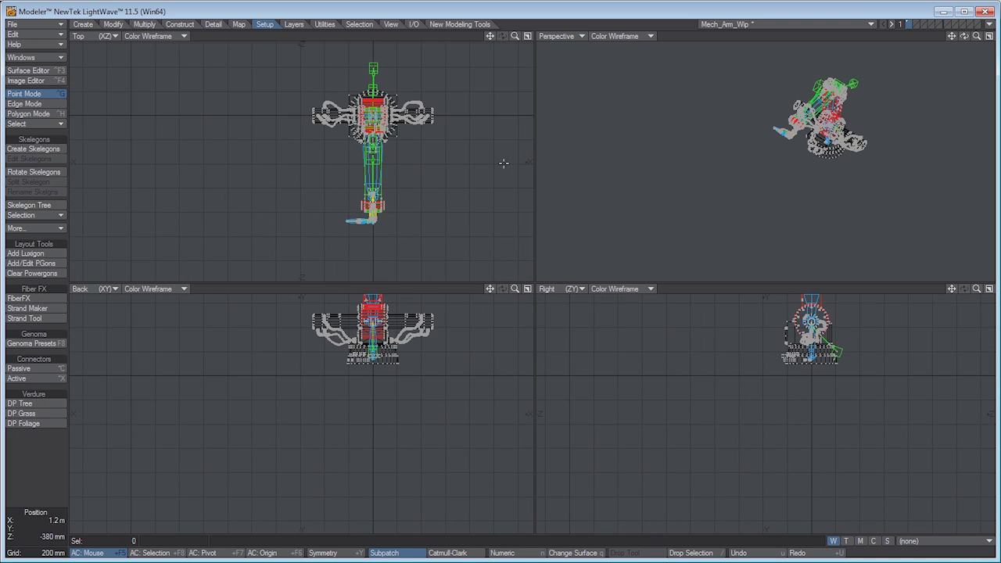
- Move the whole original arm straight back along Z, well away from the origin
scroll(448, 178, down, 4)
key(t)
ctrl+drag(434, 178, 434, 79)
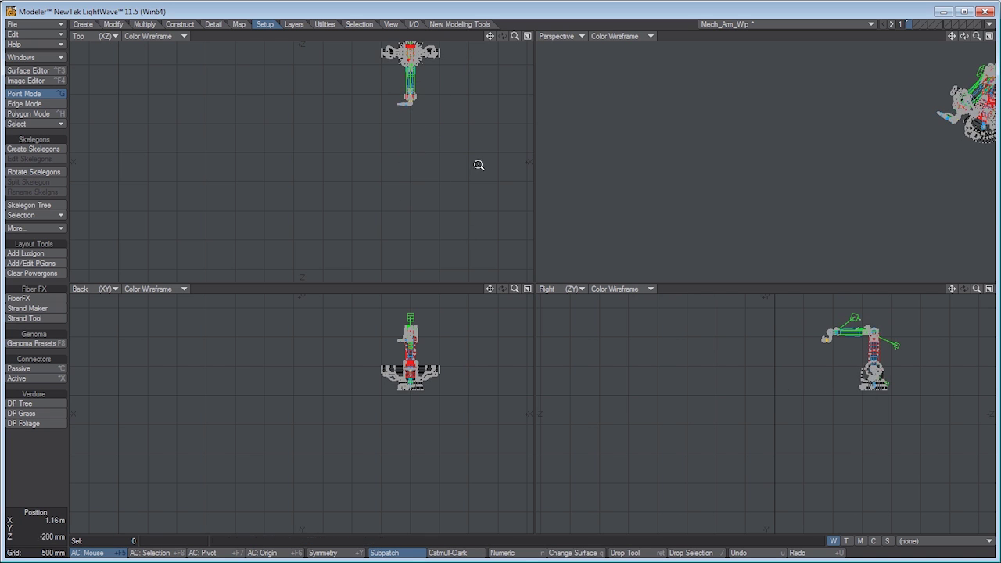
ctrl+alt+drag(478, 164, 356, 151)
alt+drag(356, 151, 383, 198)
ctrl+drag(384, 198, 383, 188)
key(a)
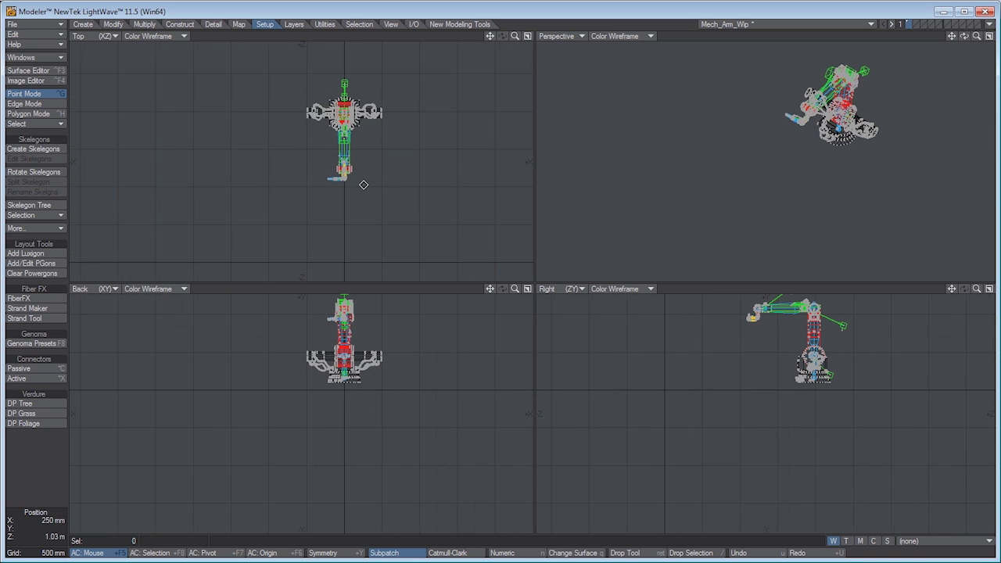
key(space)
key(t)
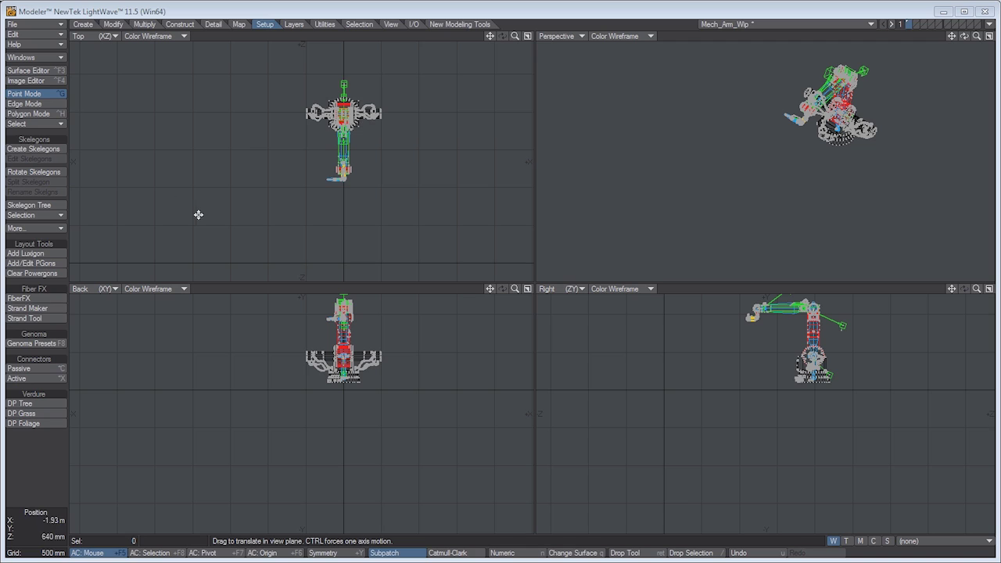
- Select all polygons of the arm and radially array them about the Y axis at the origin, giving eight arms
click(118, 24)
click(148, 23)
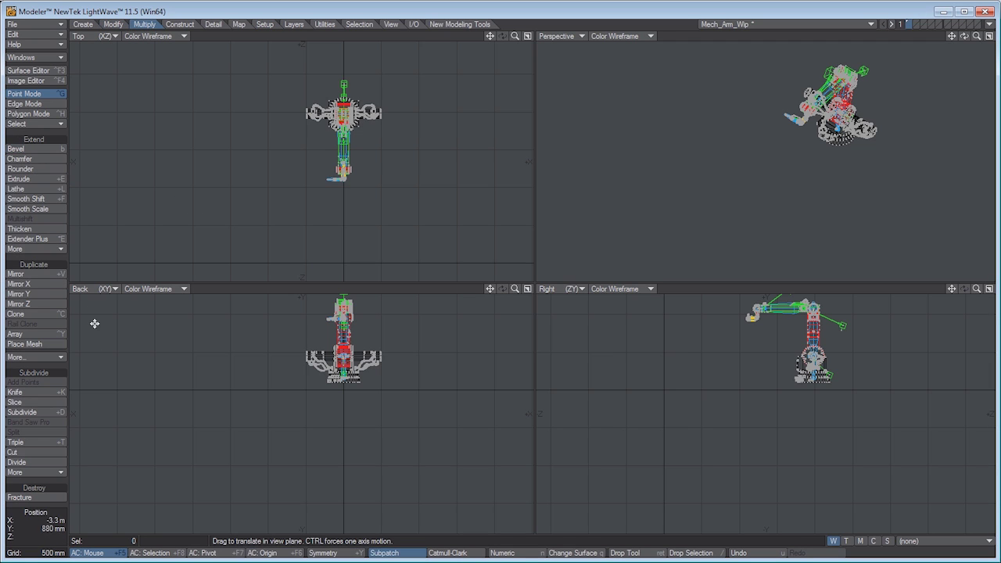
key(space)
key(space)
key(space)
right_drag(205, 117, 346, 168)
click(39, 357)
click(23, 356)
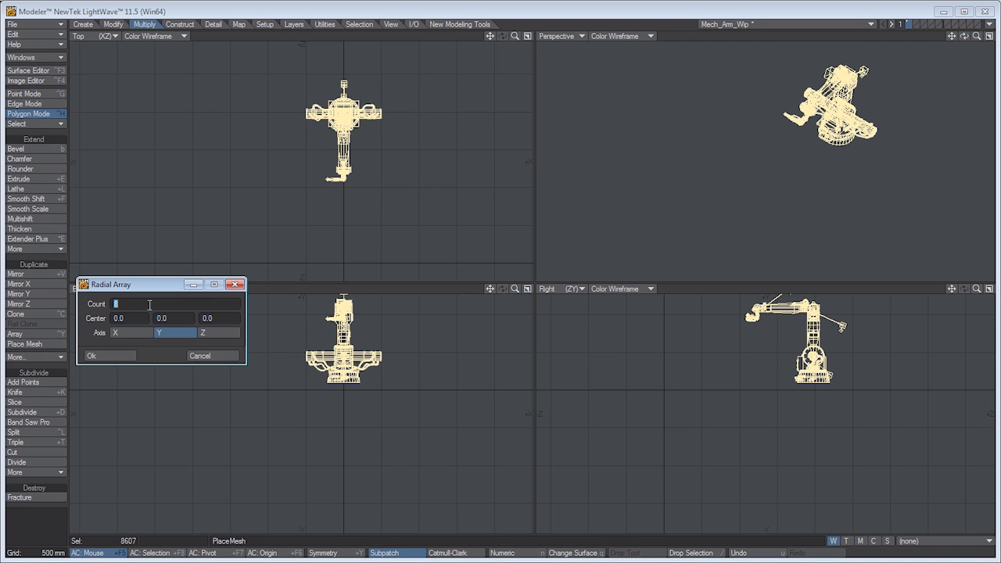
click(109, 355)
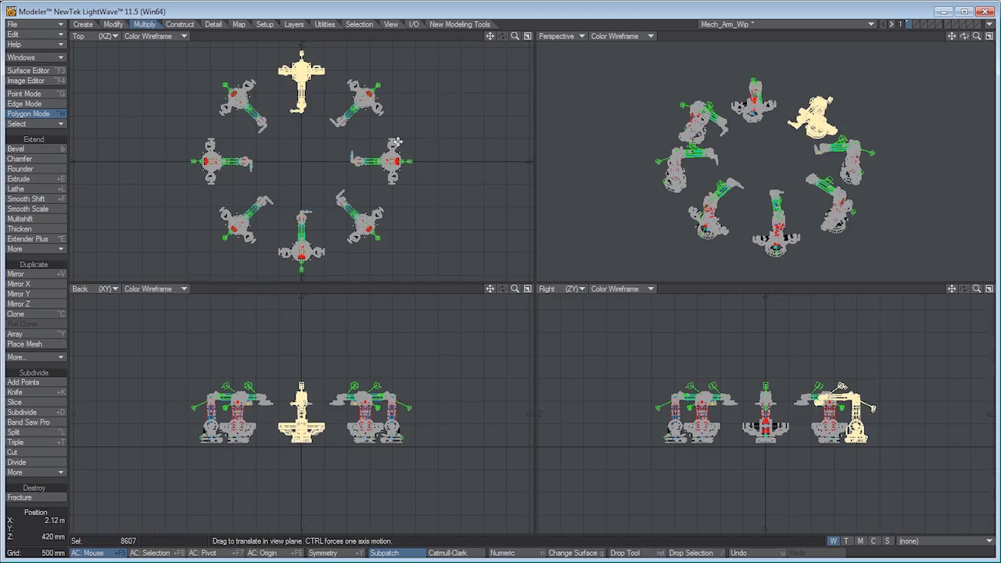
key(/)
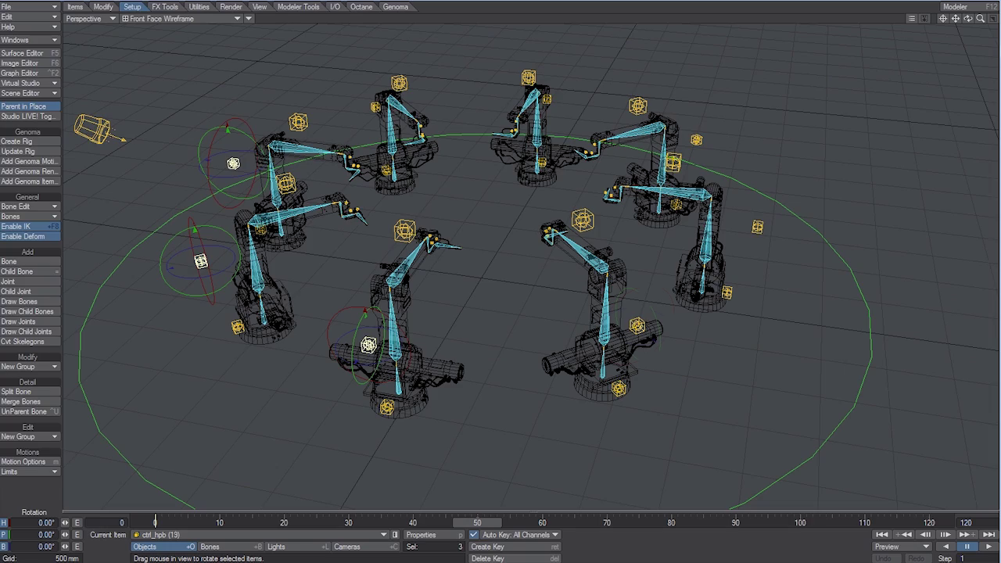
- In Layout, pose all eight arms together by pitching their upper and lower arm controls to about -2.6°
key(t)
key(y)
mouse_move(698, 106)
mouse_down()
mouse_move(671, 130)
mouse_move(691, 109)
mouse_up()
drag(466, 180, 467, 193)
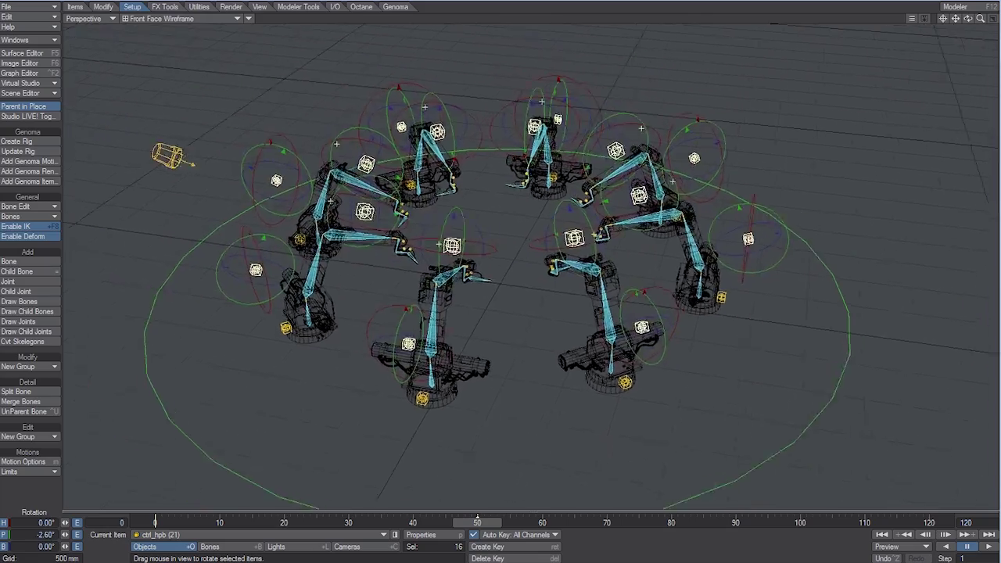
- With the perspective view set to Textured Shaded Solid Wireframe, pitch the selected controls to about 10.9° and scrub back from frame 50
click(180, 18)
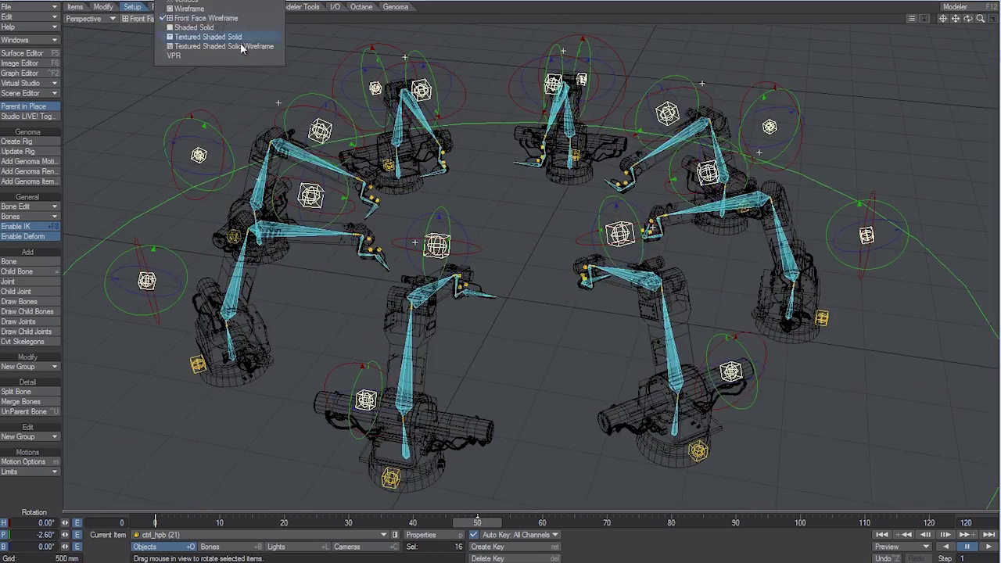
click(224, 44)
mouse_move(882, 259)
mouse_down()
mouse_move(882, 333)
mouse_move(882, 269)
mouse_up()
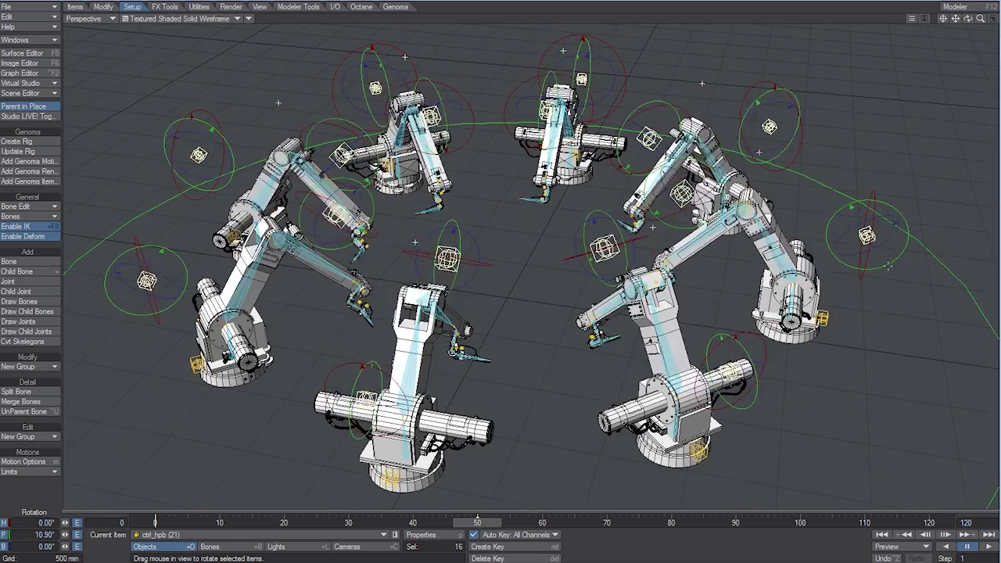
drag(478, 524, 452, 523)
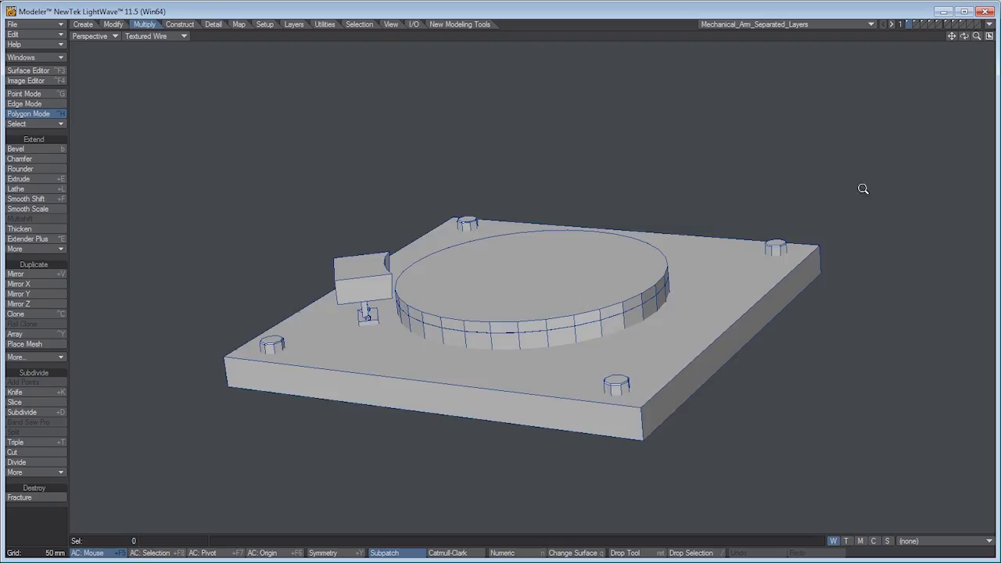
- Display the layers of the Mechanical_Arm_Separated_Layers object together and fit the complete arm in the view
scroll(863, 188, down, 3)
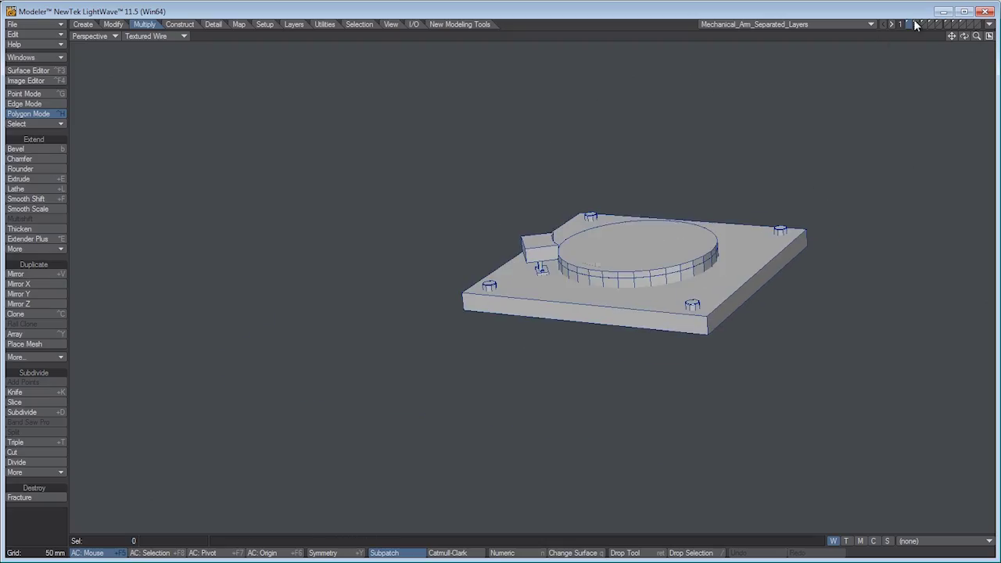
shift+click(926, 24)
key(a)
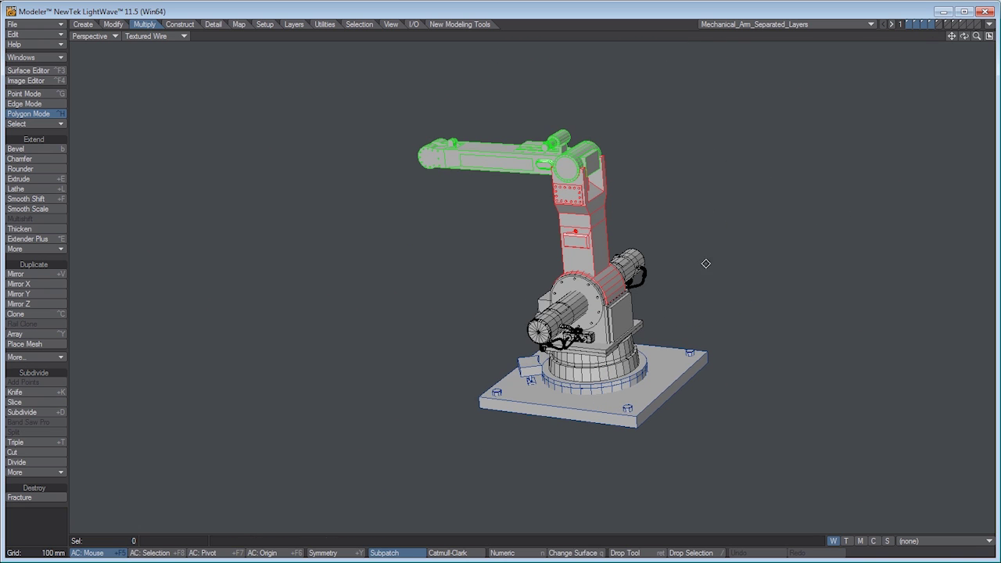
- Make Mech_Arm_Wip the current object with its first layer active, and update the Genoma rig in Layout
click(826, 25)
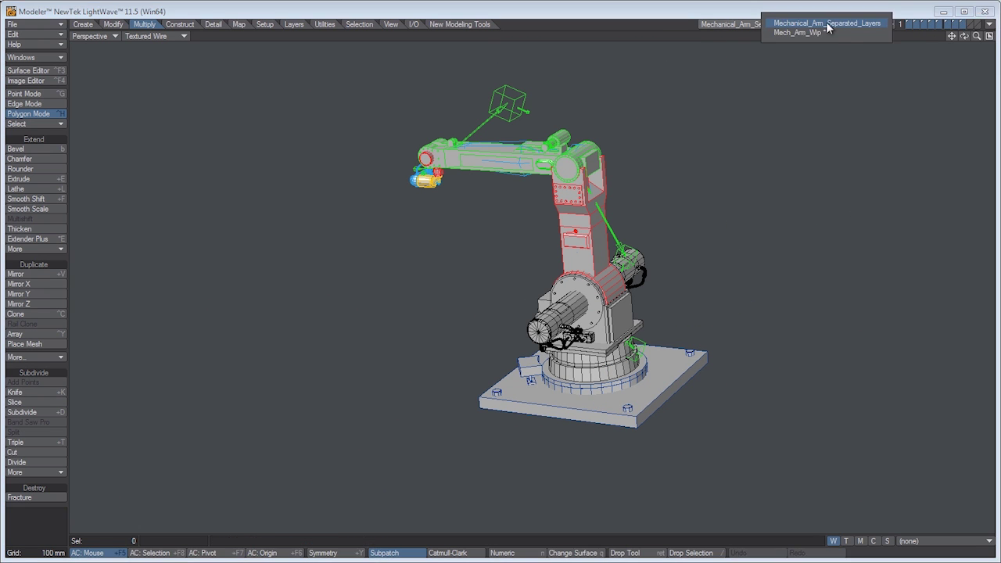
click(821, 34)
key(1)
scroll(571, 322, up, 3)
alt+shift+drag(571, 322, 603, 354)
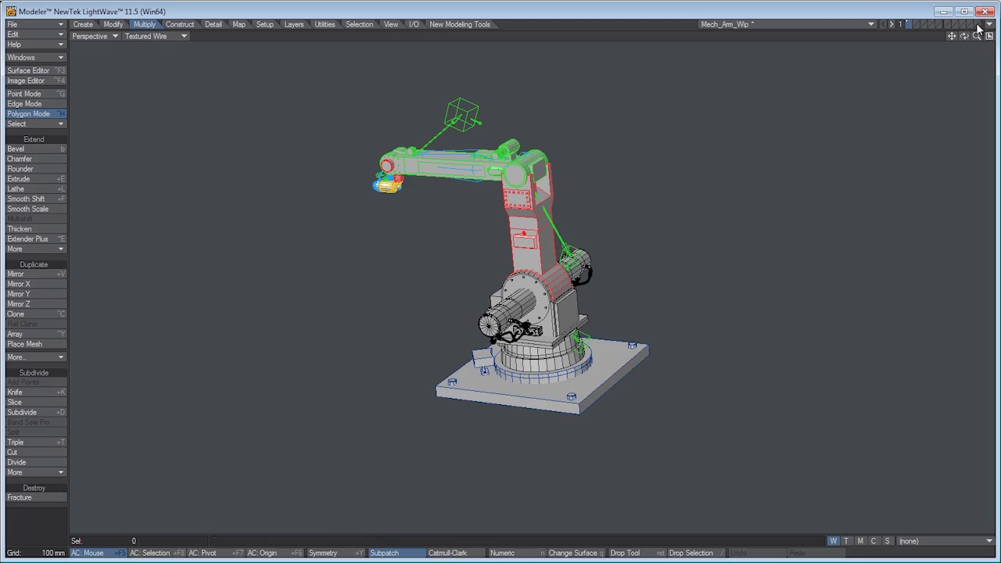
click(988, 25)
click(983, 25)
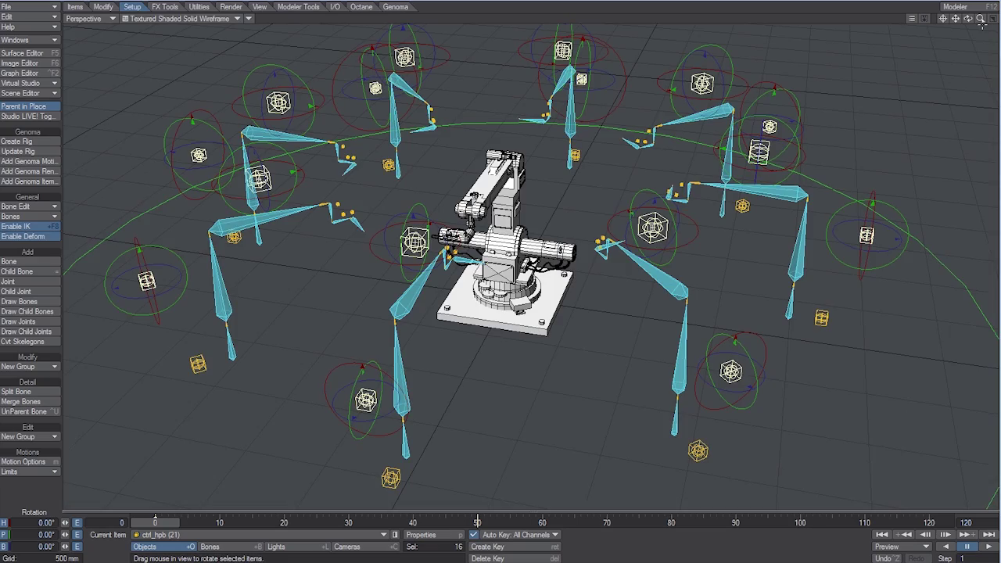
click(26, 153)
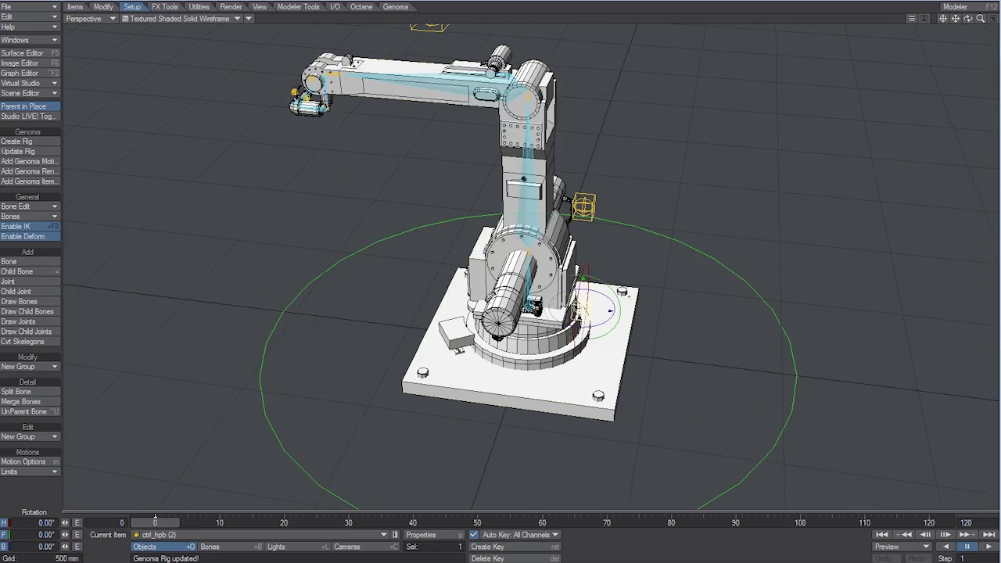
- Pitch the lower arm control to 32° and raise the upper arm with its control until it is nearly level
right_drag(646, 314, 747, 314)
click(583, 207)
drag(583, 206, 583, 266)
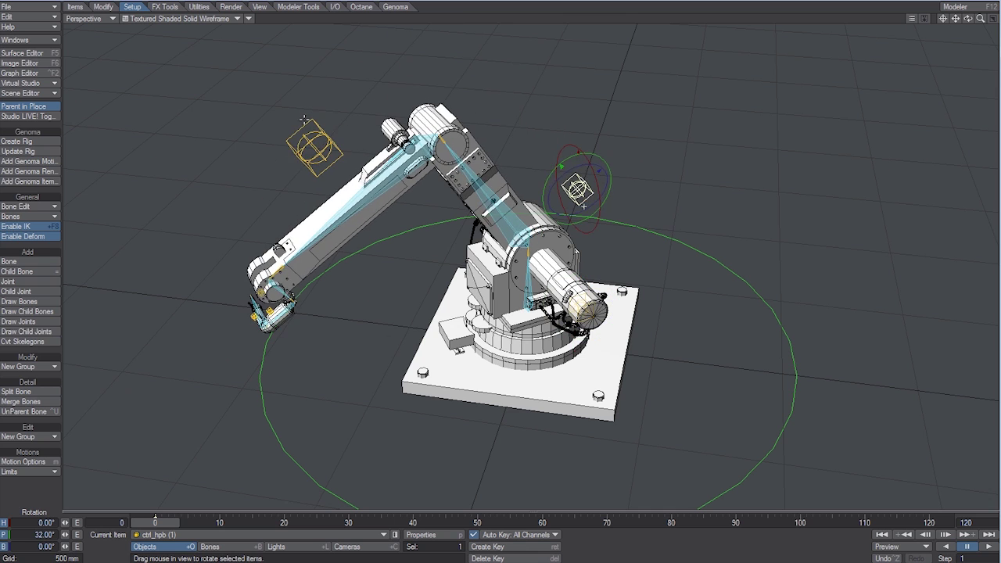
click(304, 120)
drag(304, 120, 311, 78)
- Select the wrist control at the end of the upper arm and pitch it to 18.7°
click(186, 175)
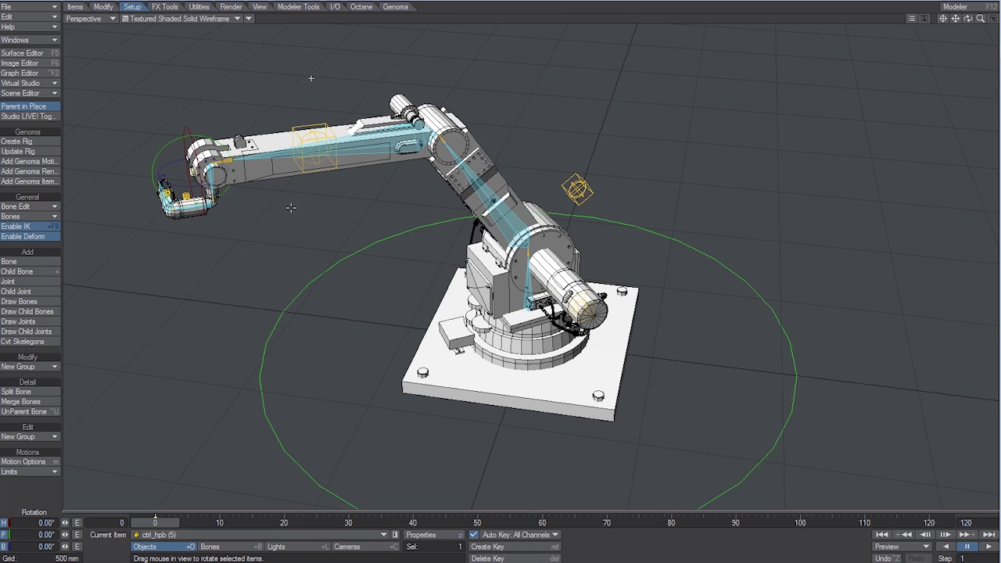
right_drag(291, 208, 222, 116)
key(ctrl+z)
drag(222, 116, 221, 149)
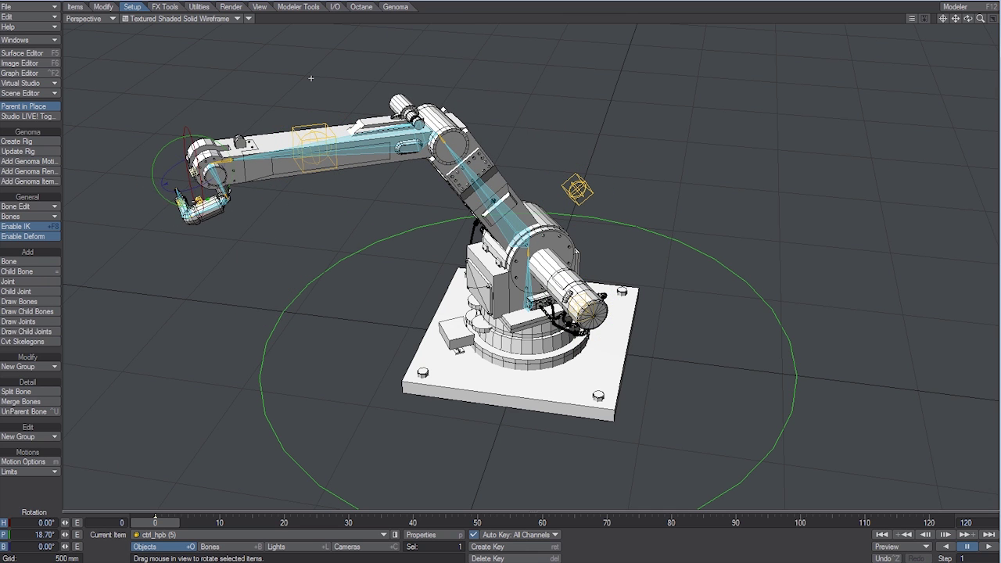
- Turn the hand control just below the wrist, ctrl_hpb (6), to a heading of about 8.9°
alt+drag(270, 229, 341, 238)
key(ctrl+z)
key(ctrl+z)
key(ctrl+z)
key(ctrl+z)
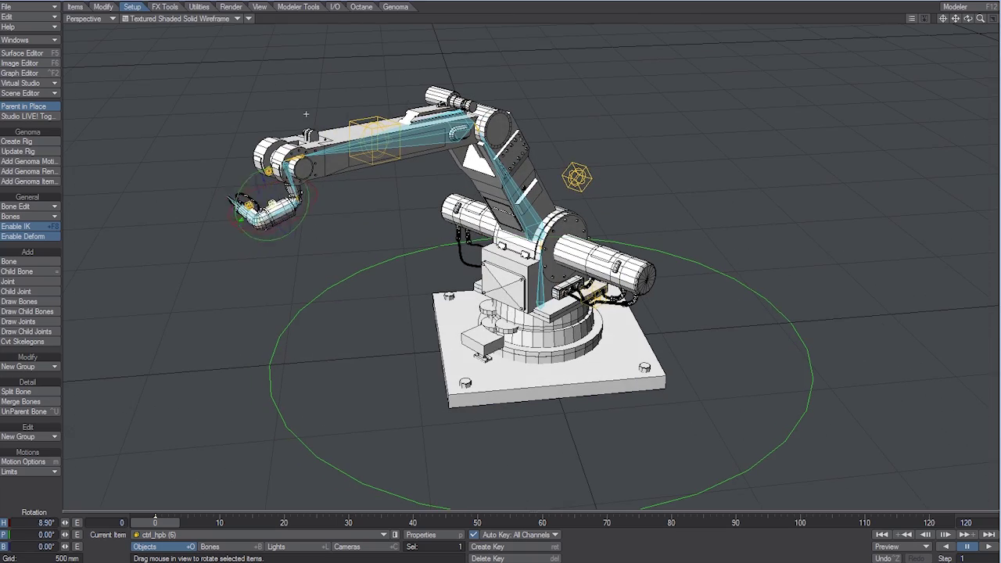
drag(290, 109, 336, 147)
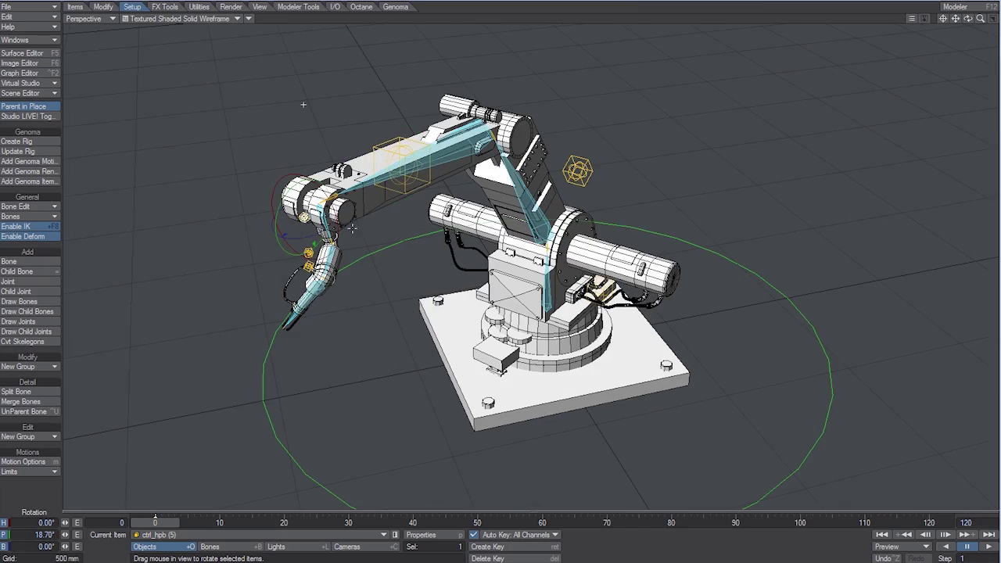
- Pitch the wrist control to about 0.4° and turn the hand control below it to a heading of about -29°
alt+drag(383, 232, 388, 216)
drag(304, 202, 304, 181)
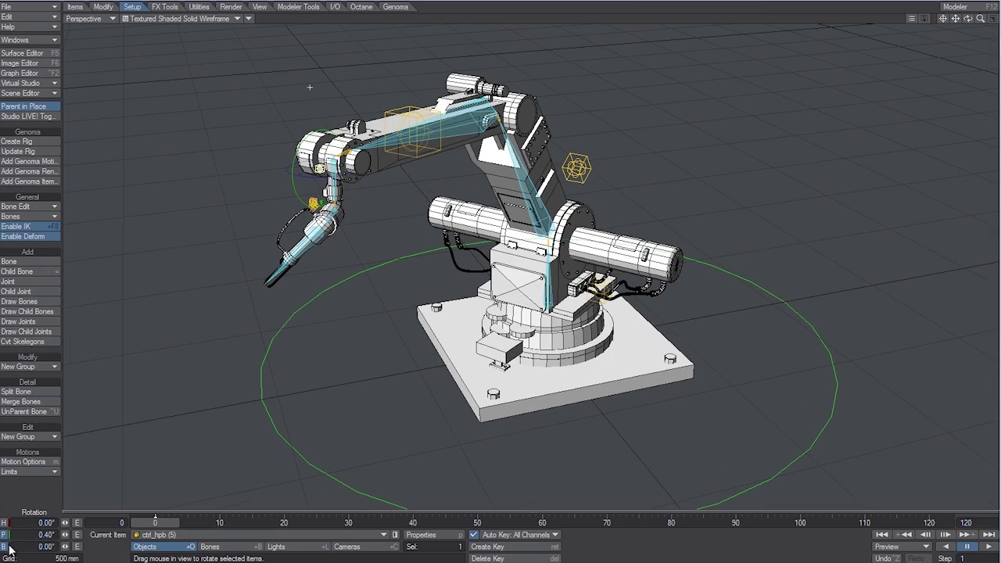
alt+drag(285, 109, 237, 89)
key(Up)
key(ctrl+z)
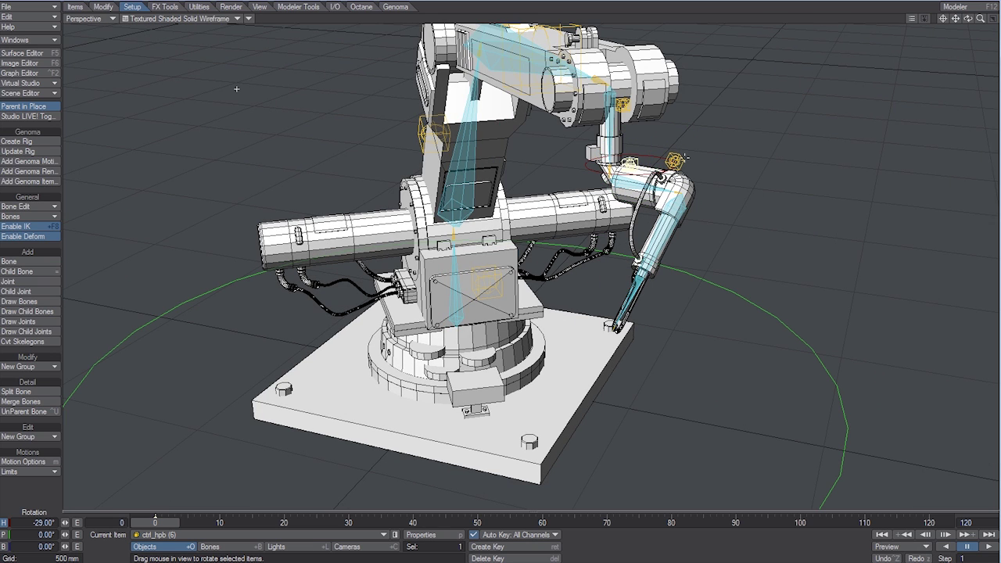
- Rotate the outermost hand control, ctrl_hpb (4), by about 4° and select the circular master control around the base
drag(701, 143, 693, 166)
key(ctrl+z)
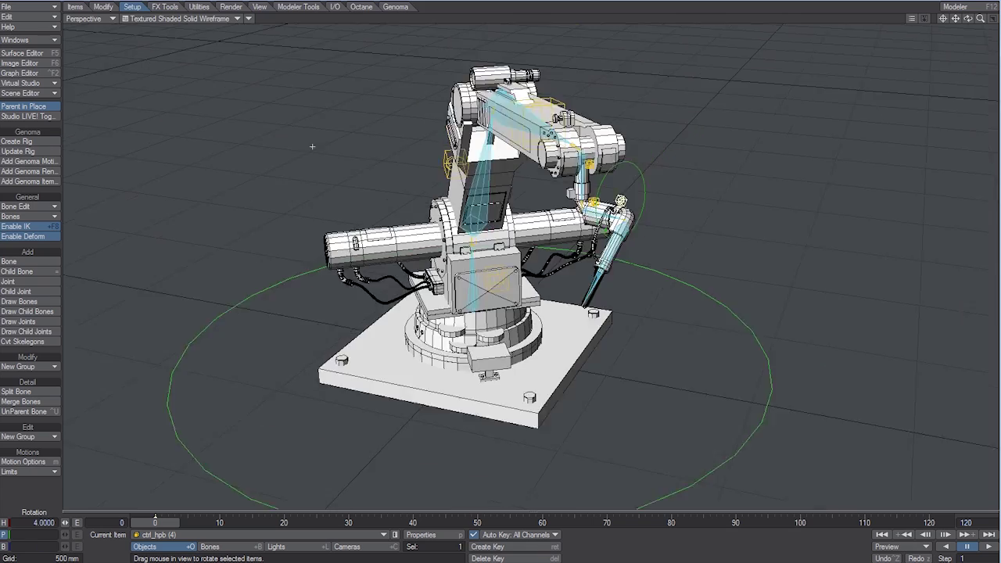
click(302, 293)
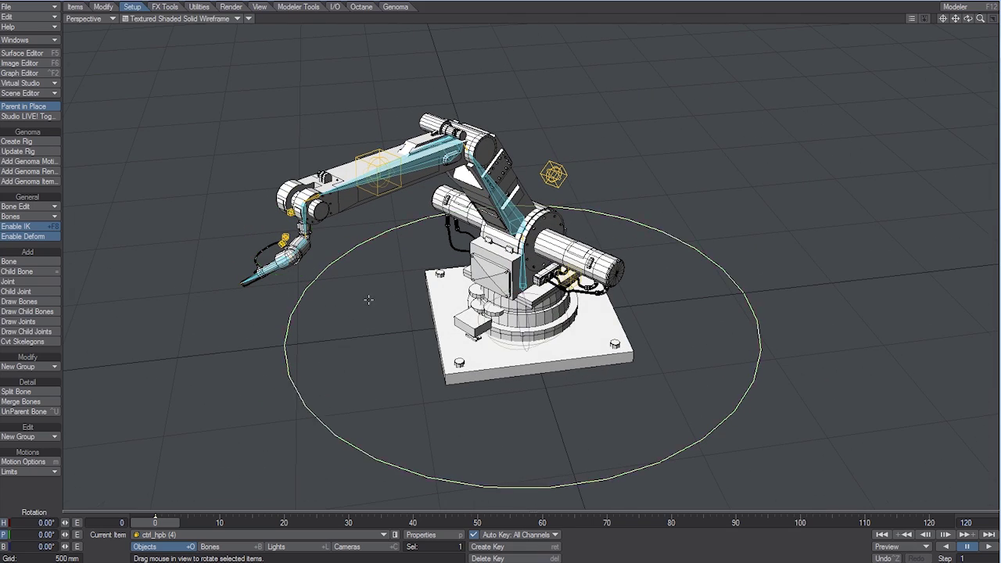